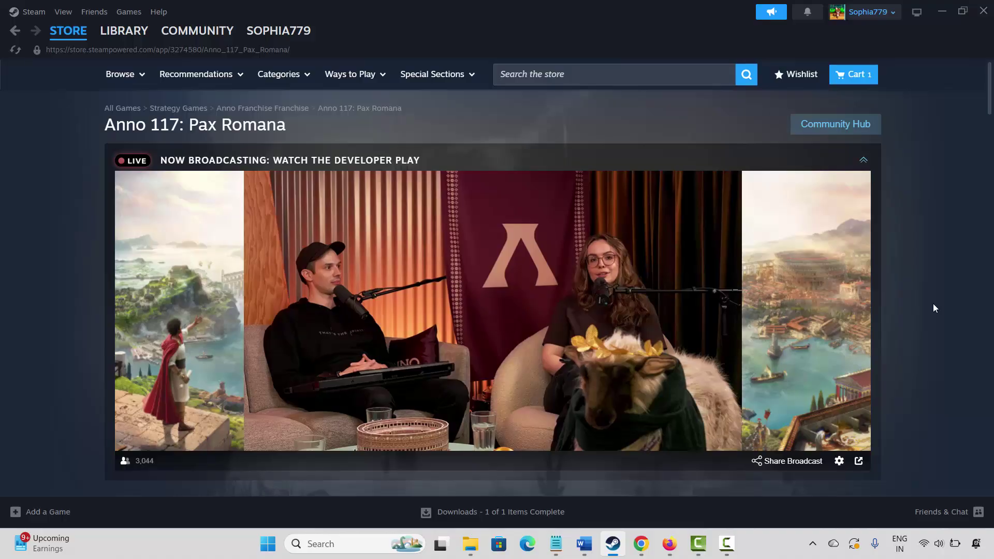
- Scroll to Anno 117's SYSTEM REQUIREMENTS section, highlight its heading, and open and close the Steam menu
scroll(935, 307, down, 5)
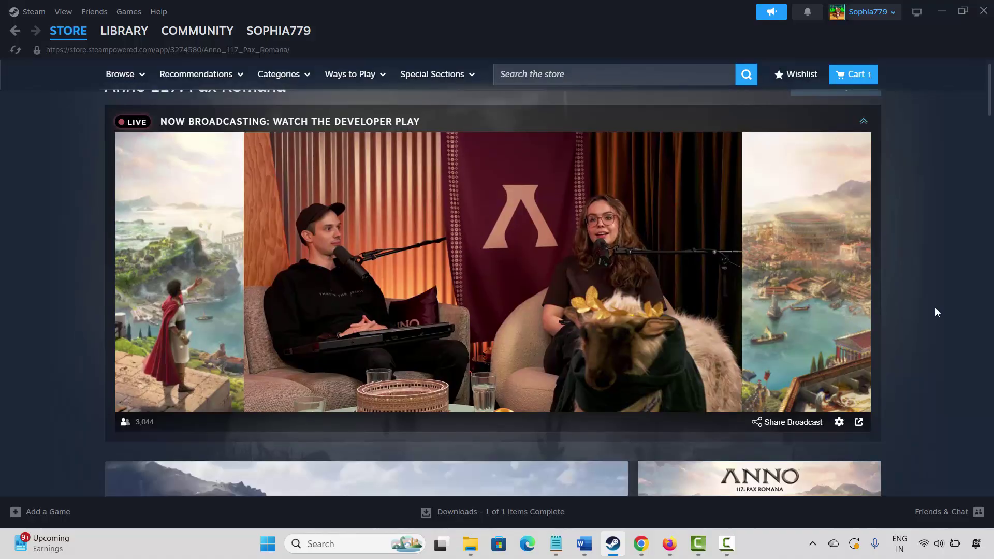
scroll(936, 308, up, 2)
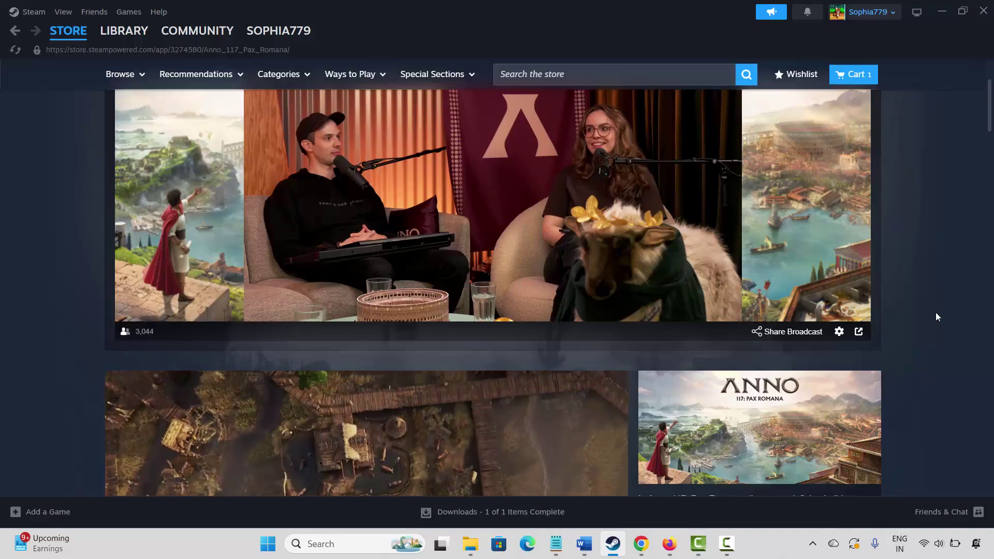
scroll(936, 312, down, 10)
scroll(936, 325, down, 15)
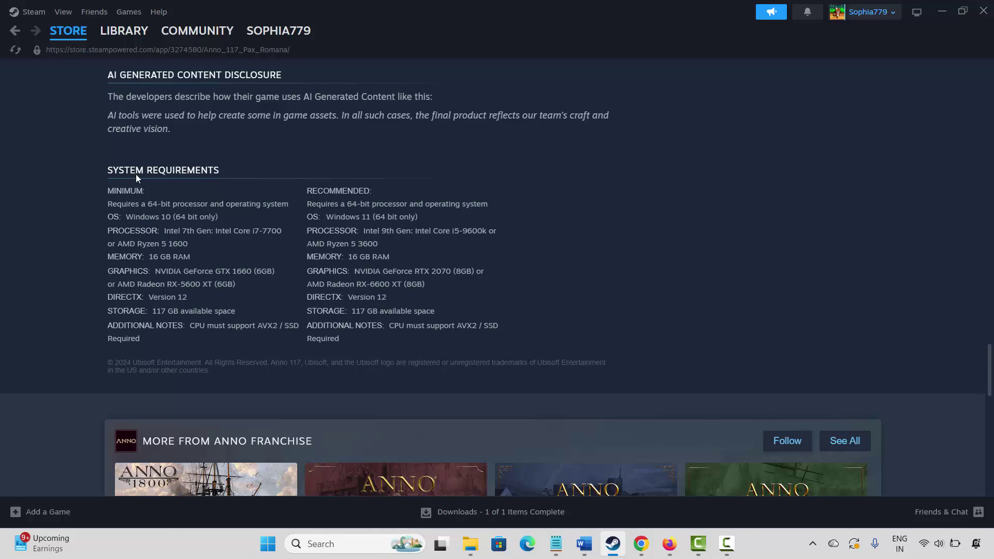
drag(122, 172, 195, 172)
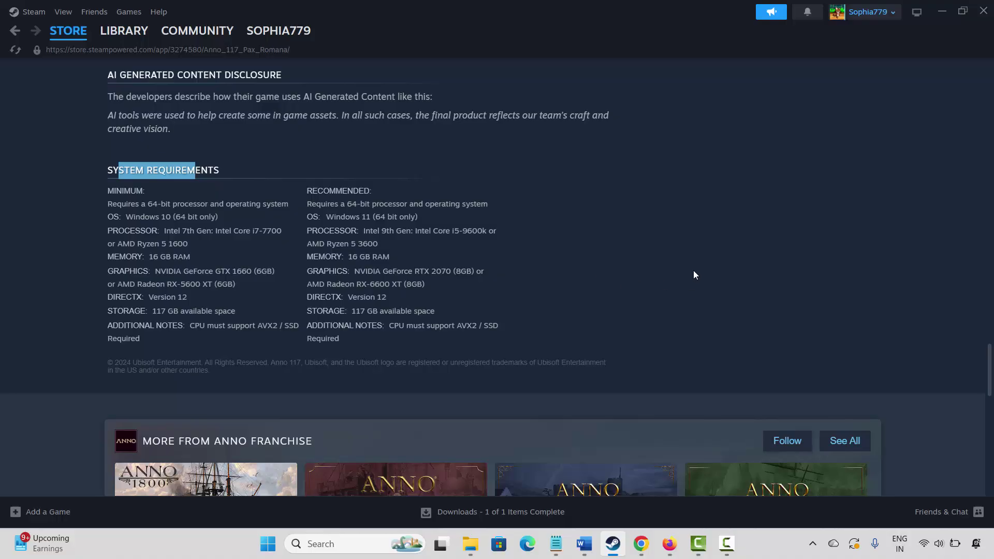
click(31, 12)
click(67, 285)
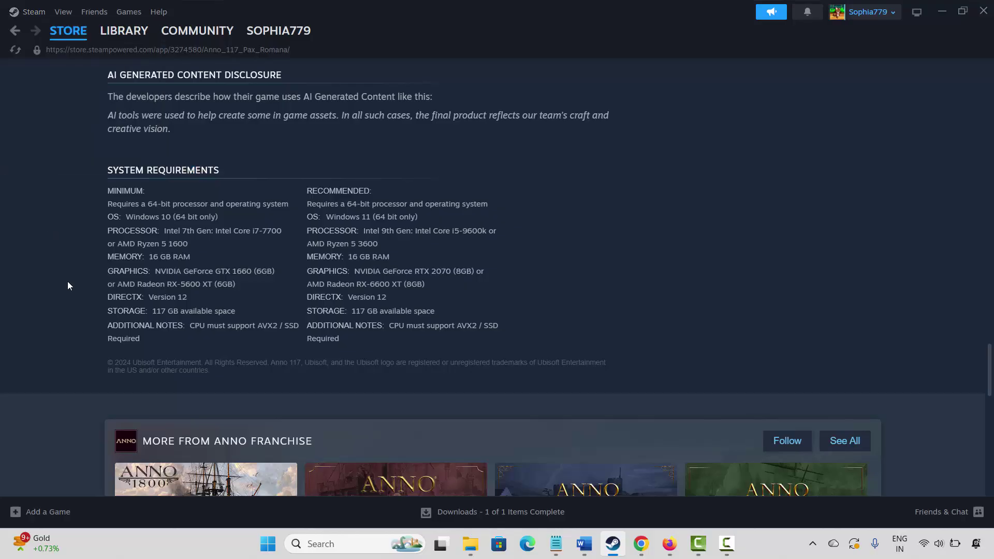
- Show the Start menu's restart and shutdown options without restarting, then return to the Word troubleshooting notes
click(269, 545)
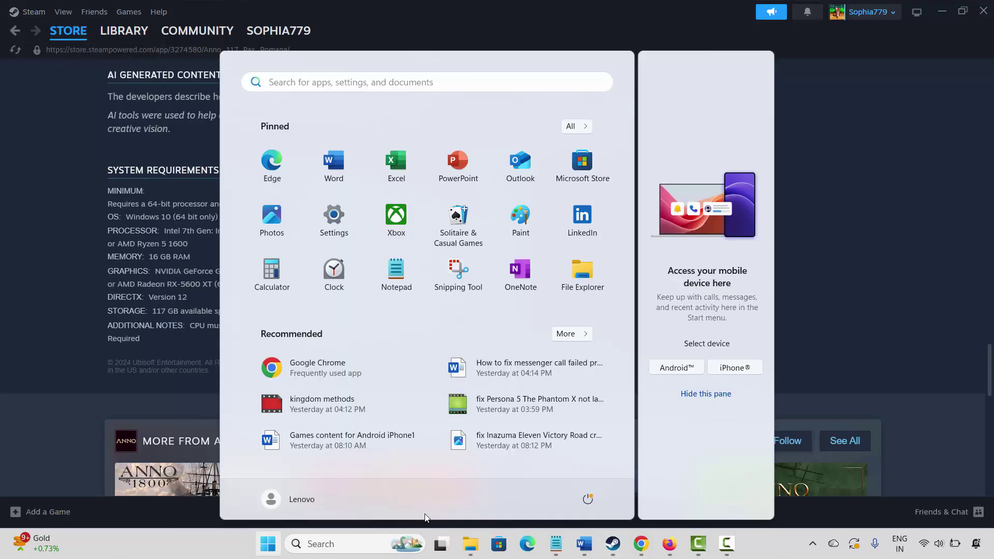
click(590, 499)
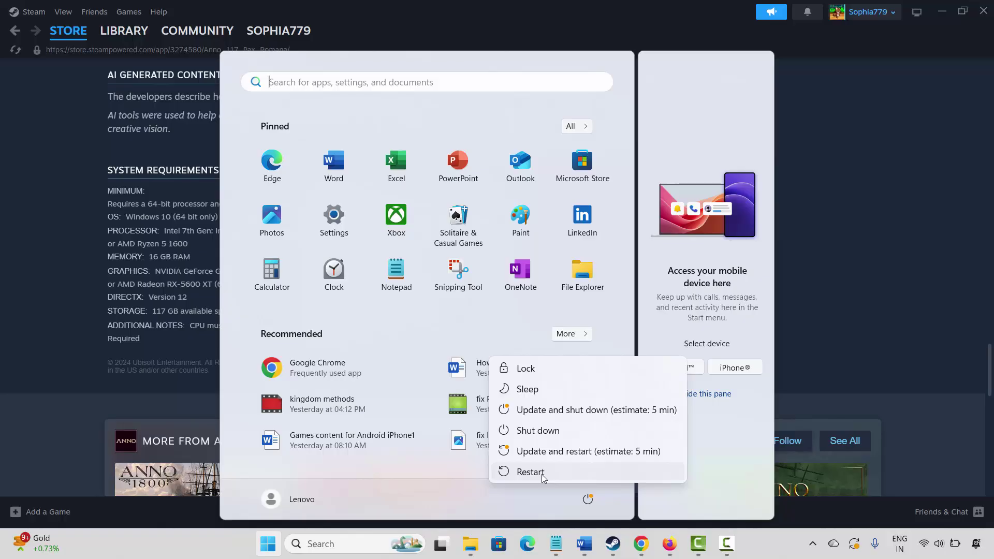
click(824, 353)
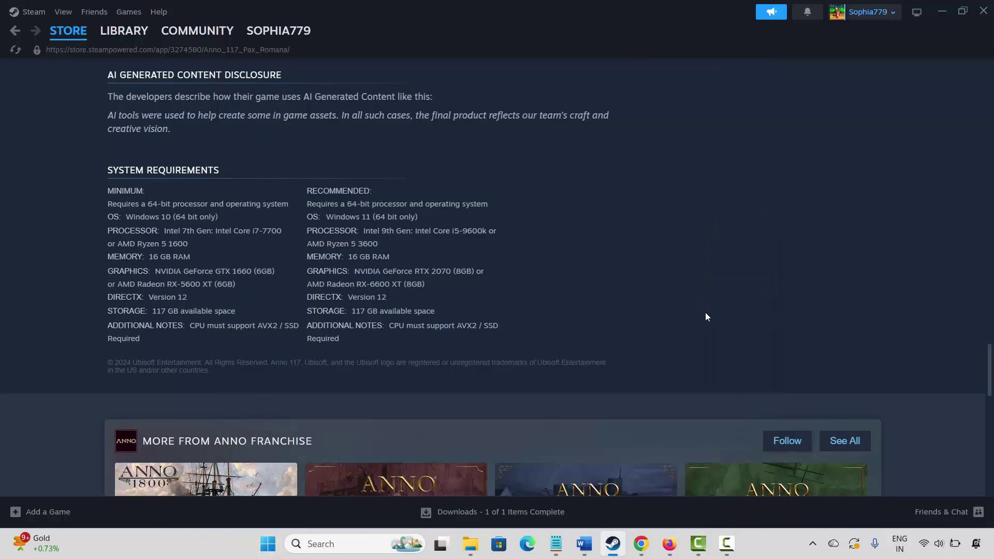
mouse_move(584, 543)
click(456, 484)
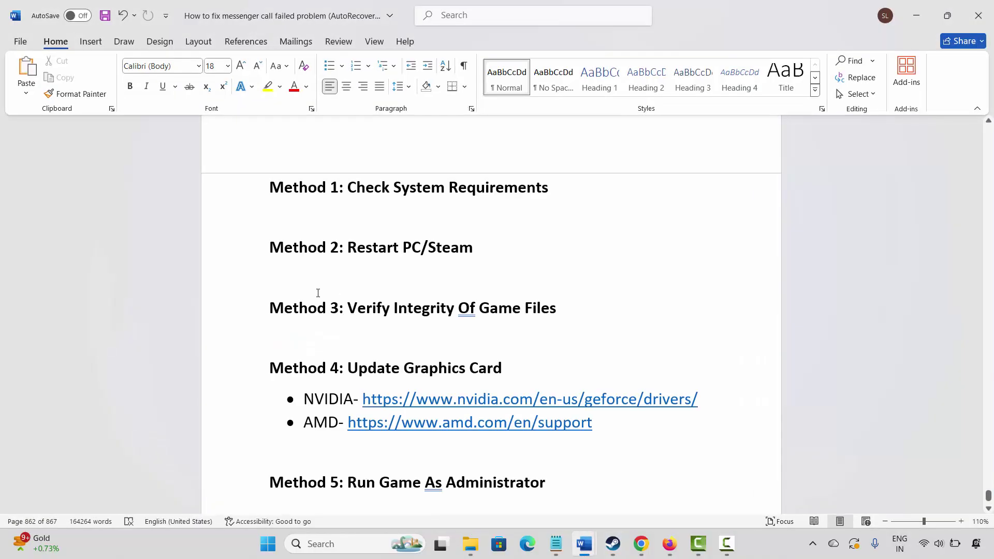
- Verify ARK: Survival Evolved's game files via Properties > Installed Files, then mark Method 4 in Word
scroll(318, 292, down, 2)
click(251, 258)
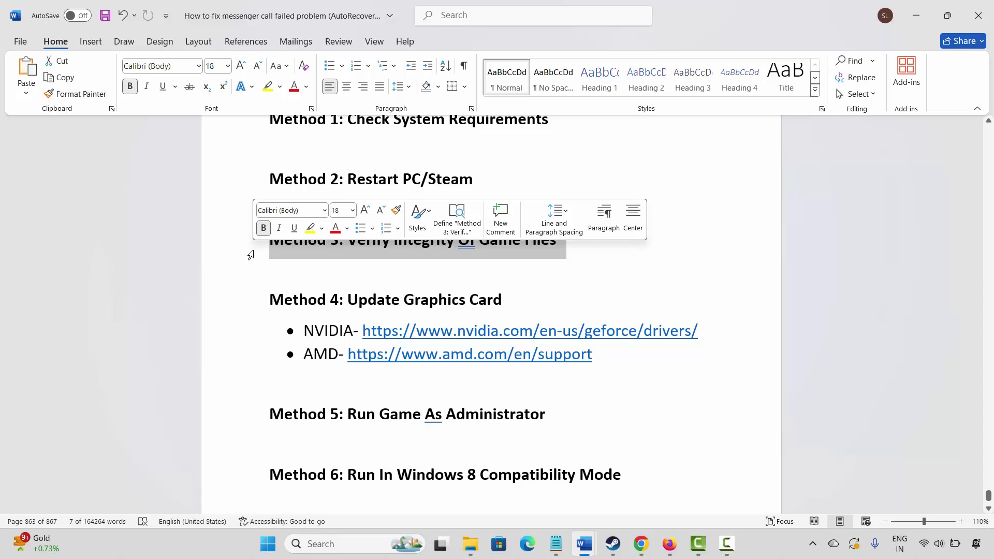
click(613, 544)
click(124, 31)
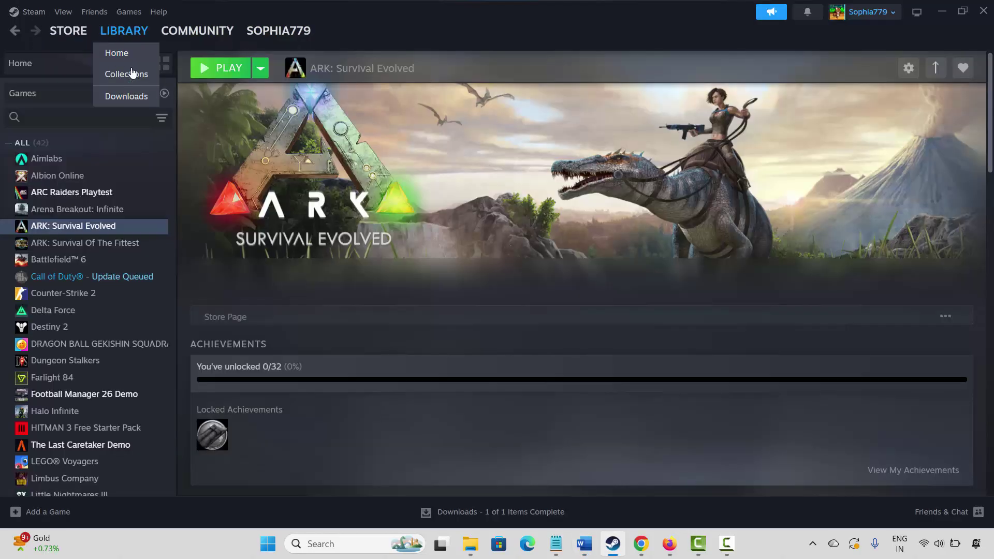
right_click(58, 228)
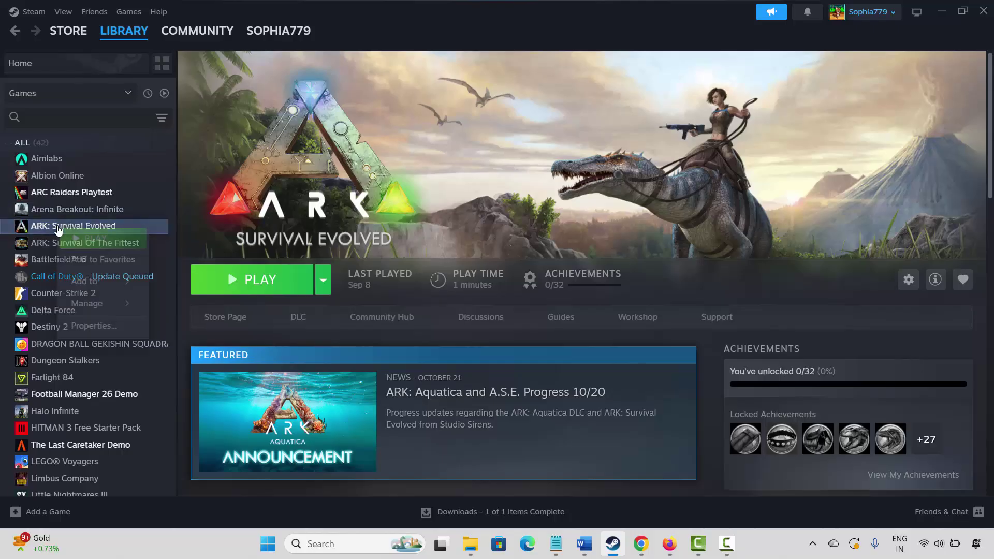
click(93, 332)
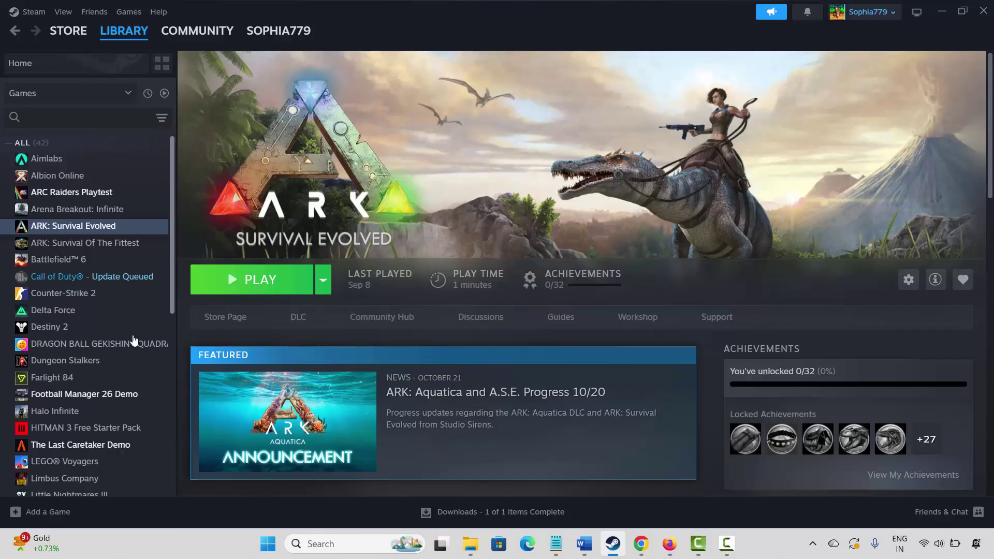
click(290, 195)
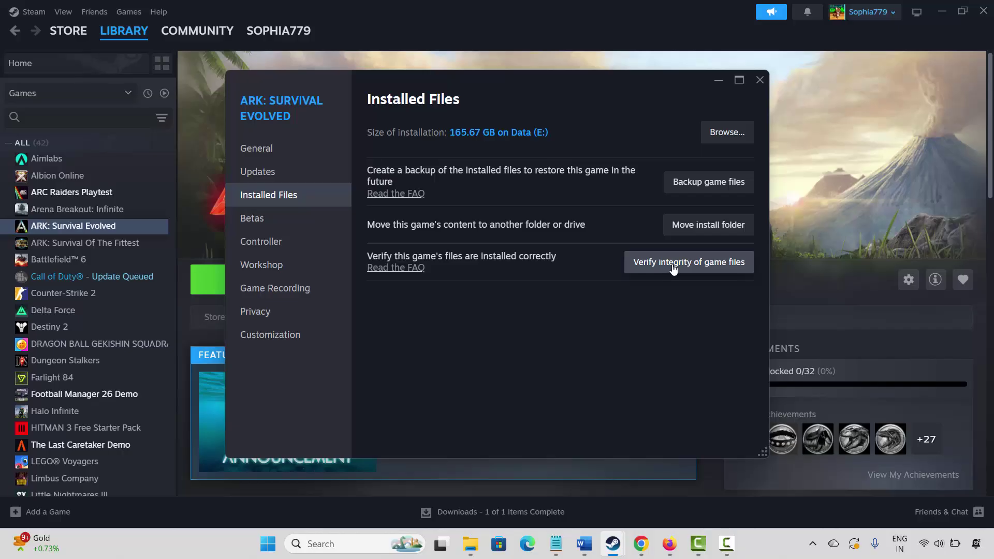
click(759, 80)
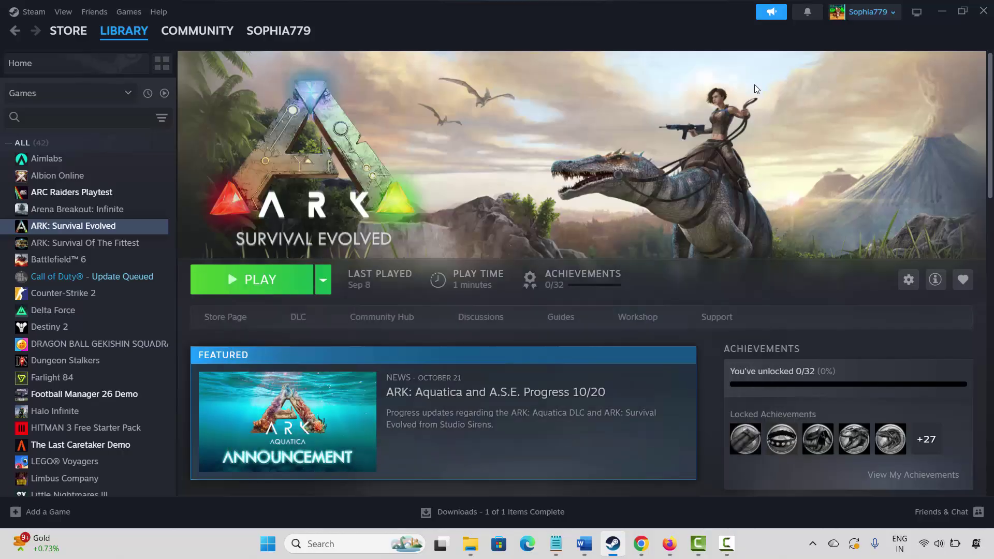
click(613, 553)
click(246, 309)
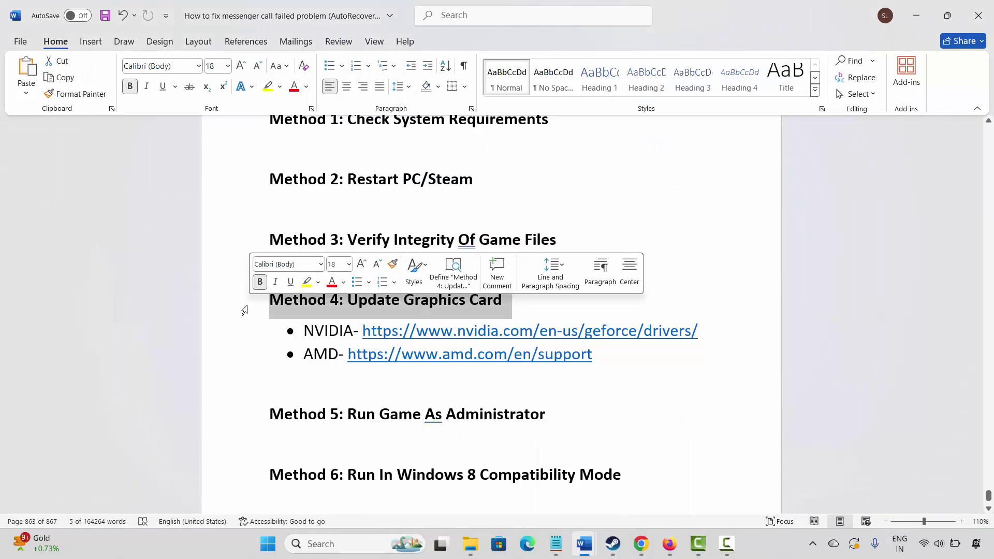
- Search automatically for a newer Intel(R) UHD Graphics driver, find it current, and close Device Manager
click(331, 547)
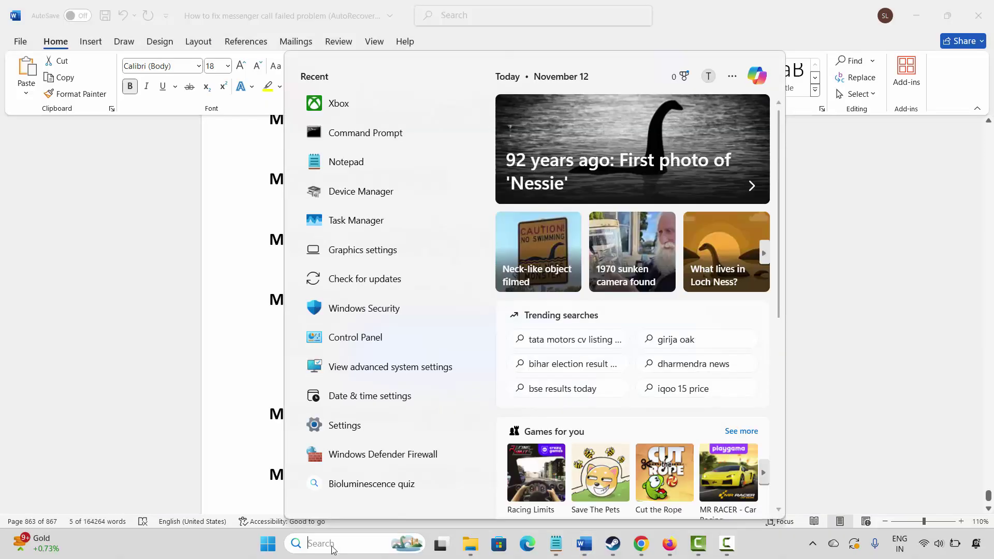
click(351, 193)
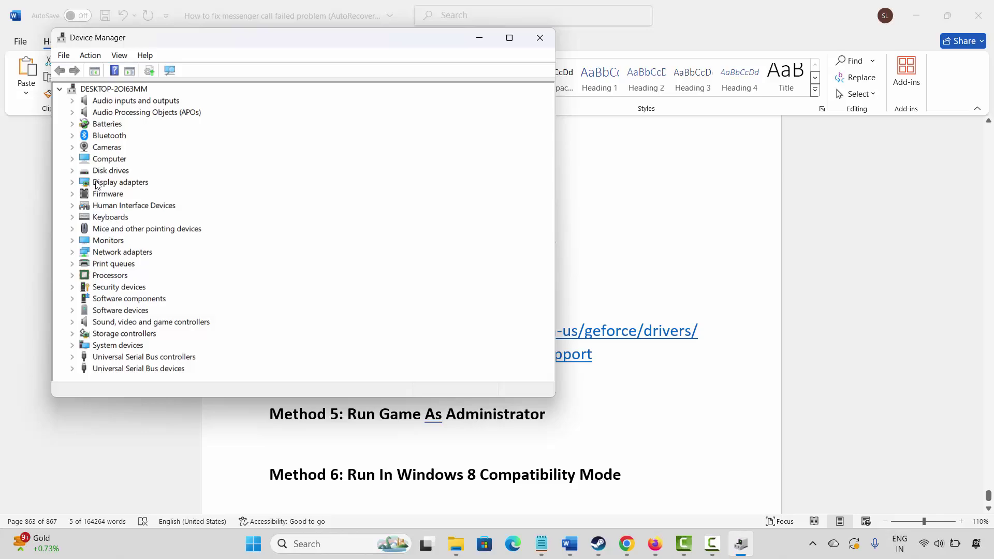
click(72, 183)
click(126, 194)
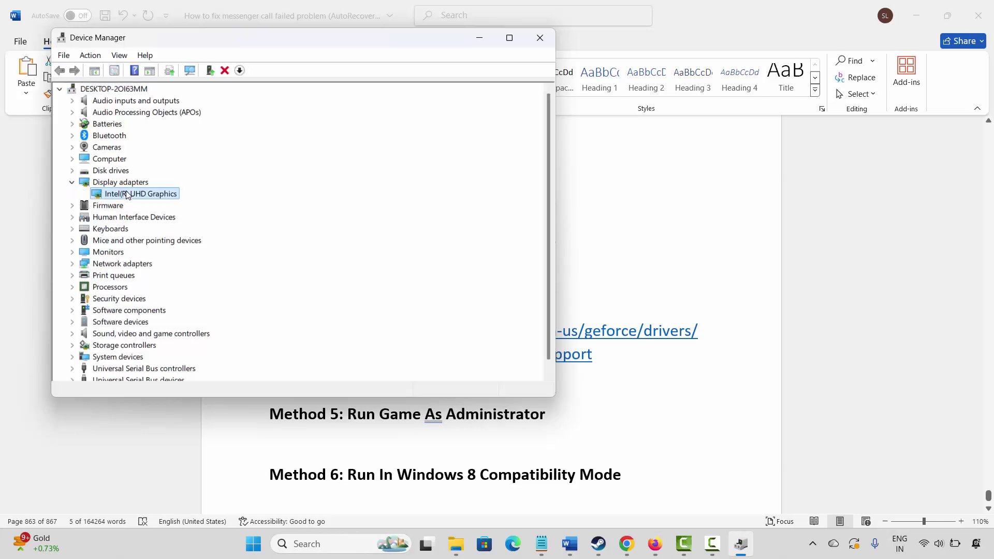
right_click(127, 195)
click(155, 201)
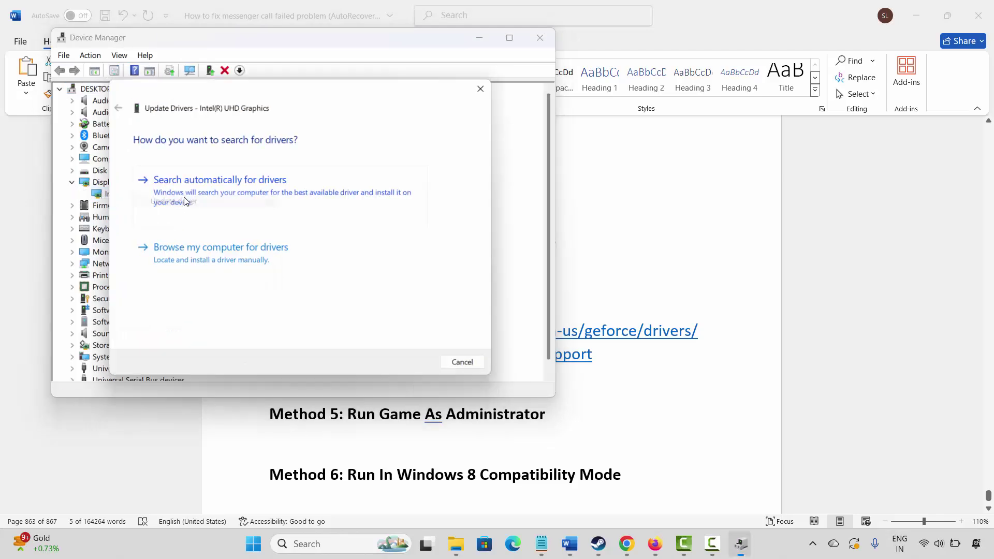
click(269, 196)
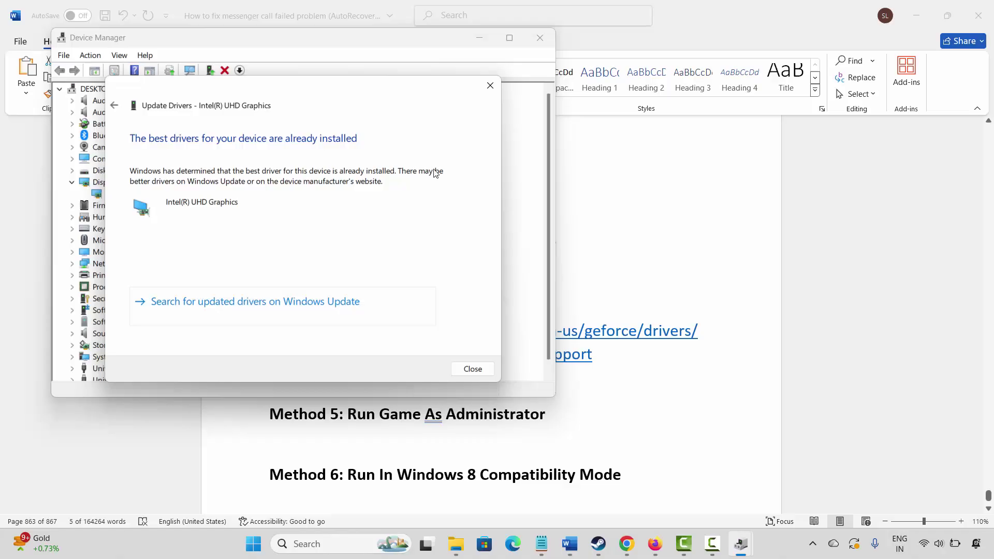
click(490, 86)
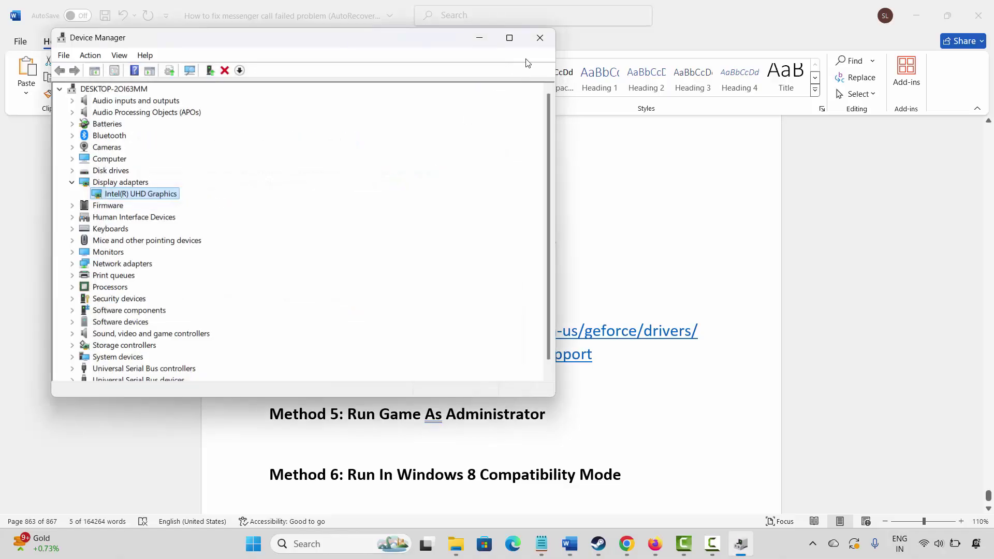
click(540, 38)
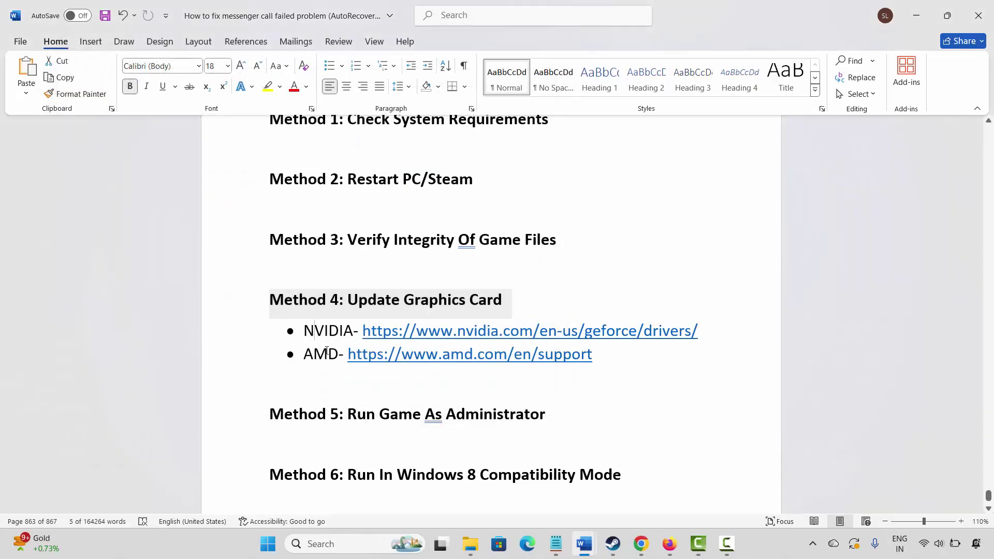
- Mark the Method 5 heading in the Word notes and place the cursor beneath it
drag(303, 332, 336, 357)
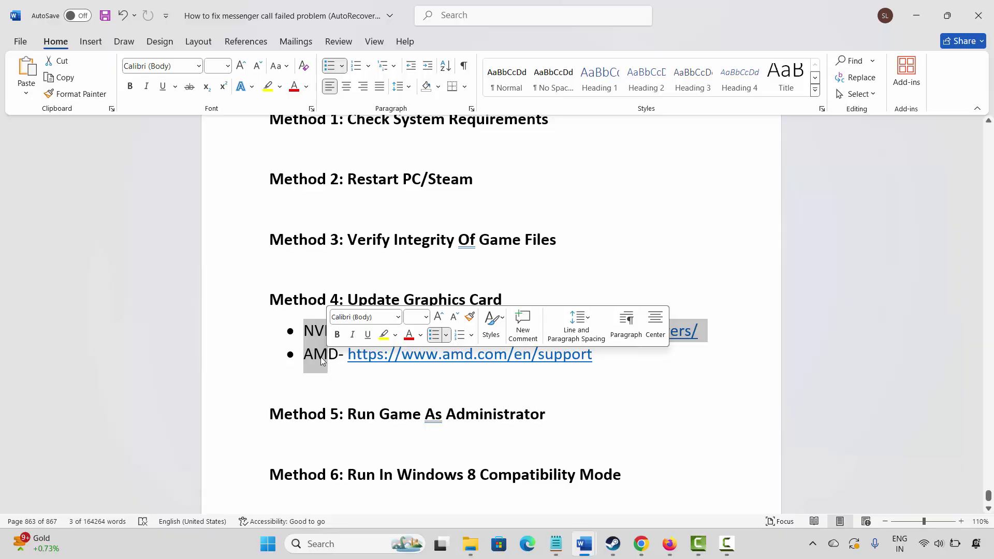
click(322, 361)
scroll(318, 351, down, 3)
click(237, 353)
click(337, 380)
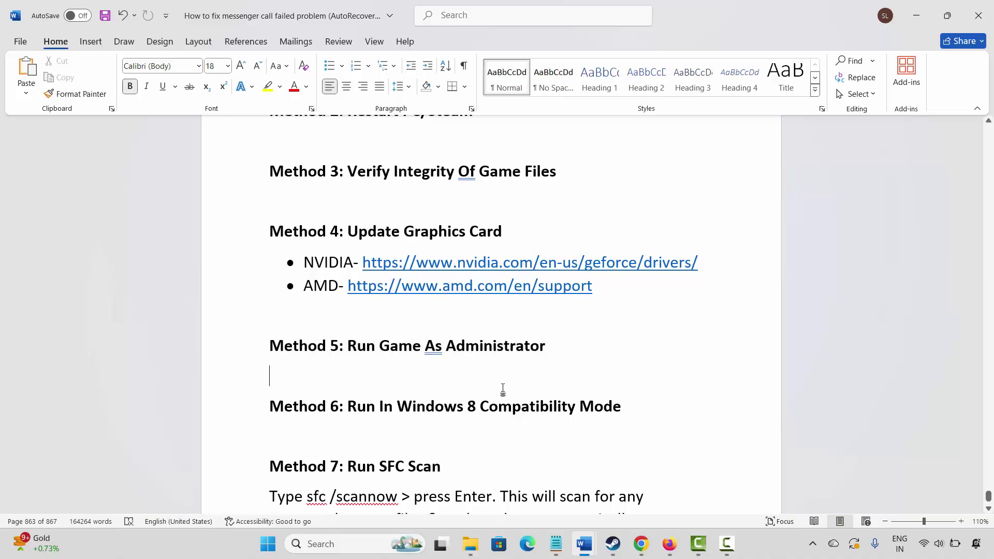
- Browse ARK's local files to ShooterGame\Binaries\Win64 and select the ShooterGame application
click(613, 544)
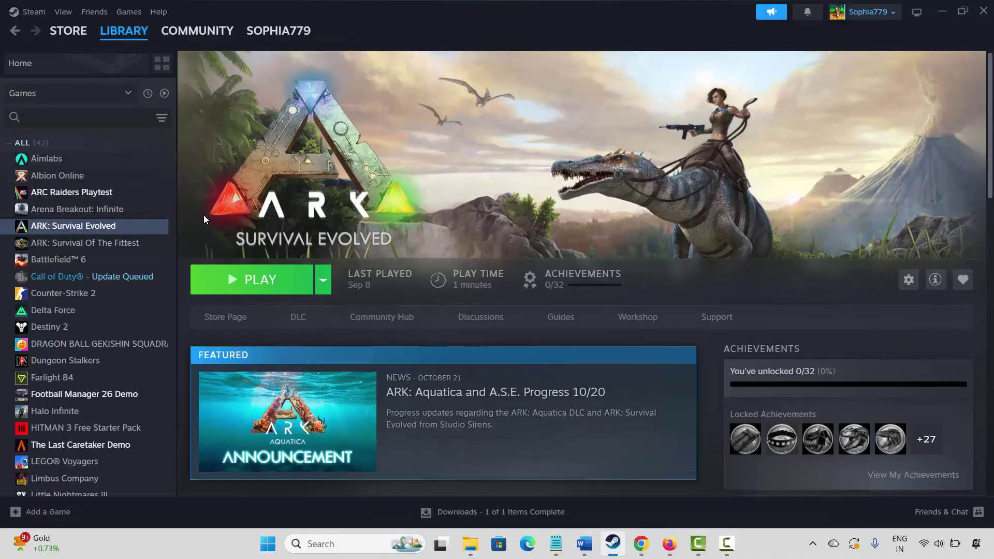
right_click(67, 228)
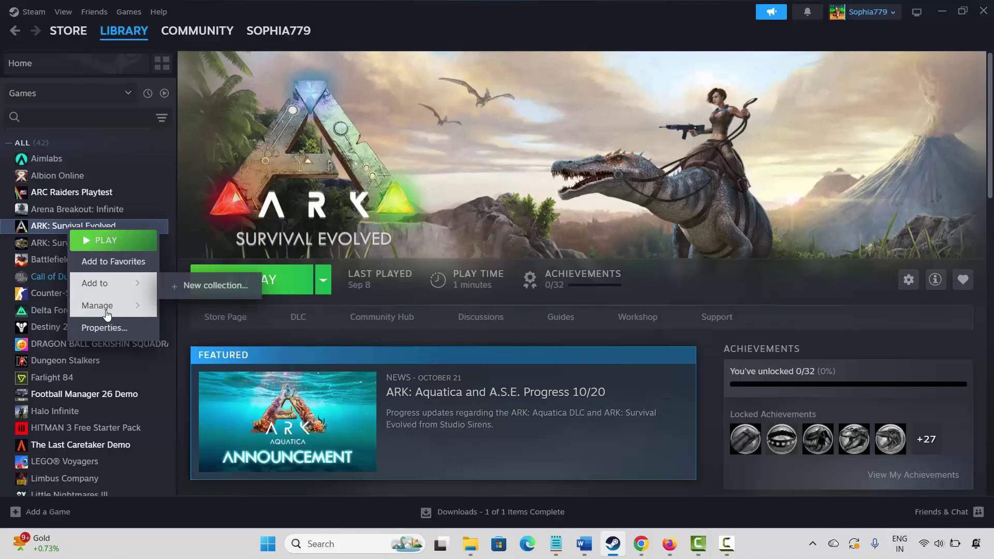
mouse_move(106, 311)
click(219, 331)
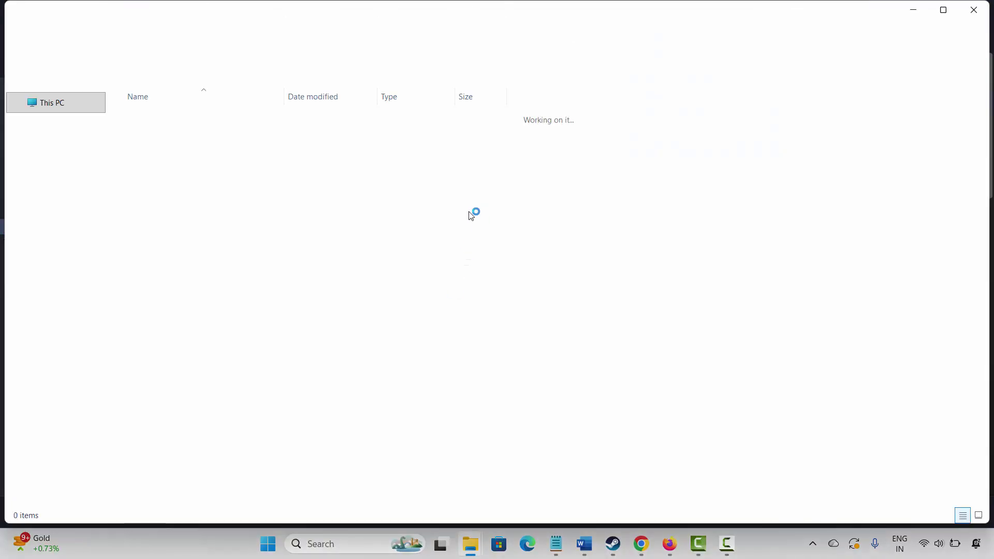
double_click(151, 137)
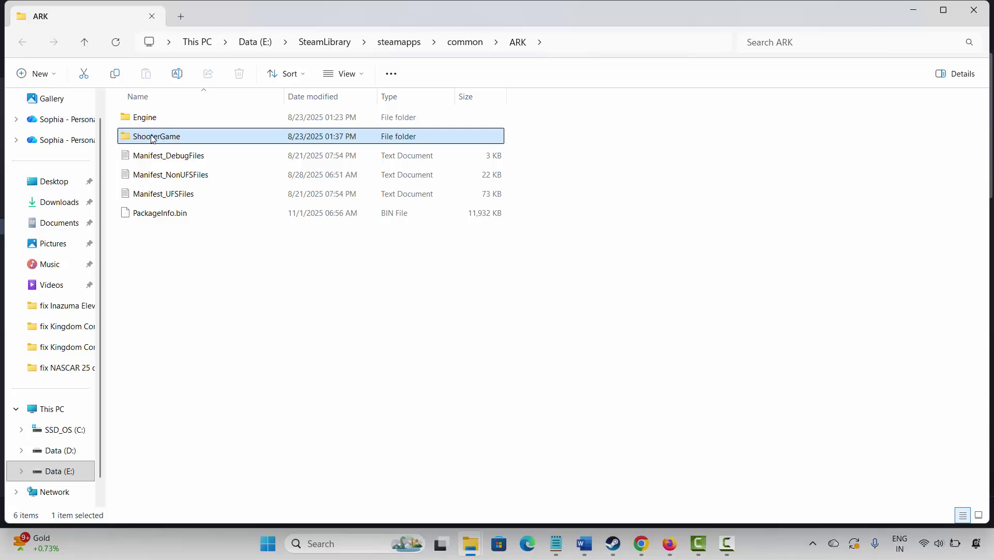
double_click(151, 120)
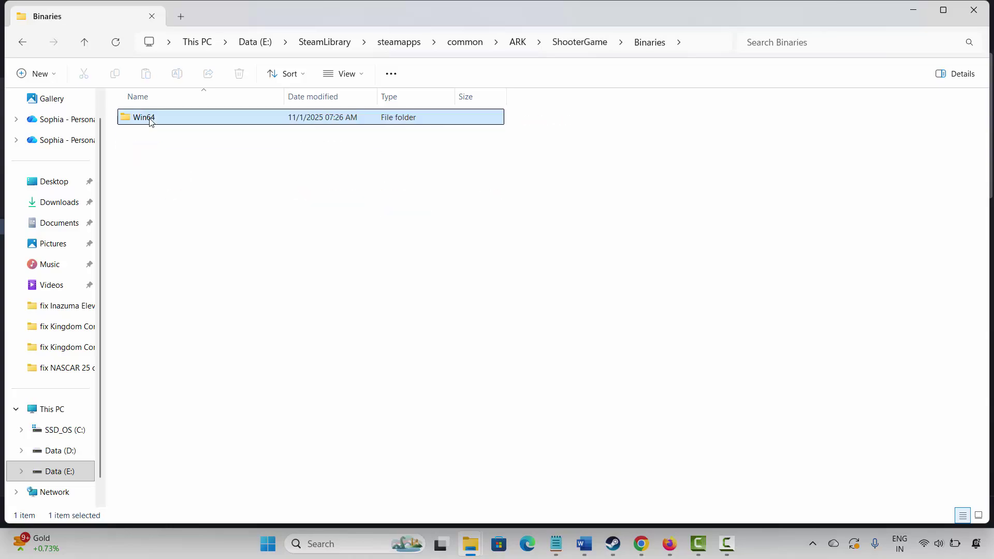
double_click(151, 120)
scroll(227, 268, down, 15)
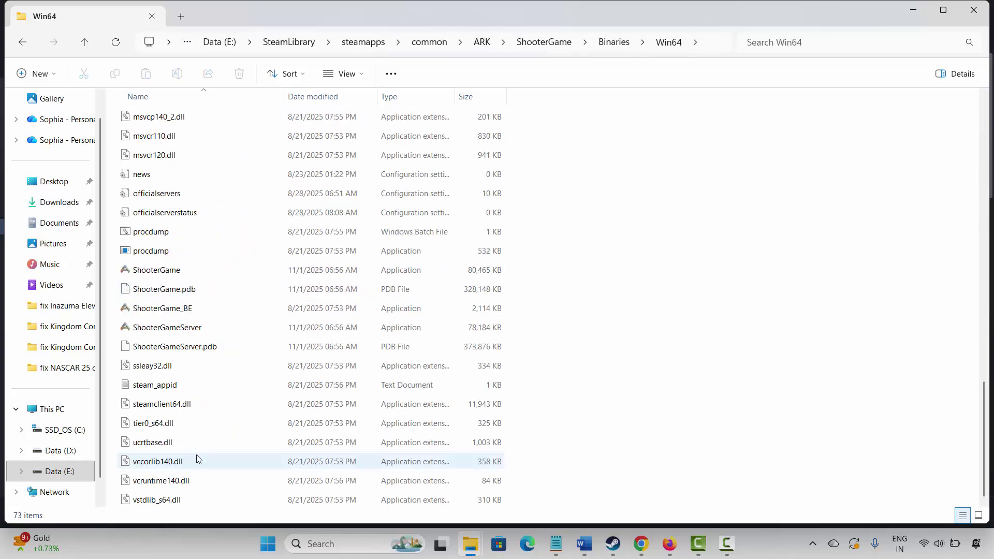
click(166, 273)
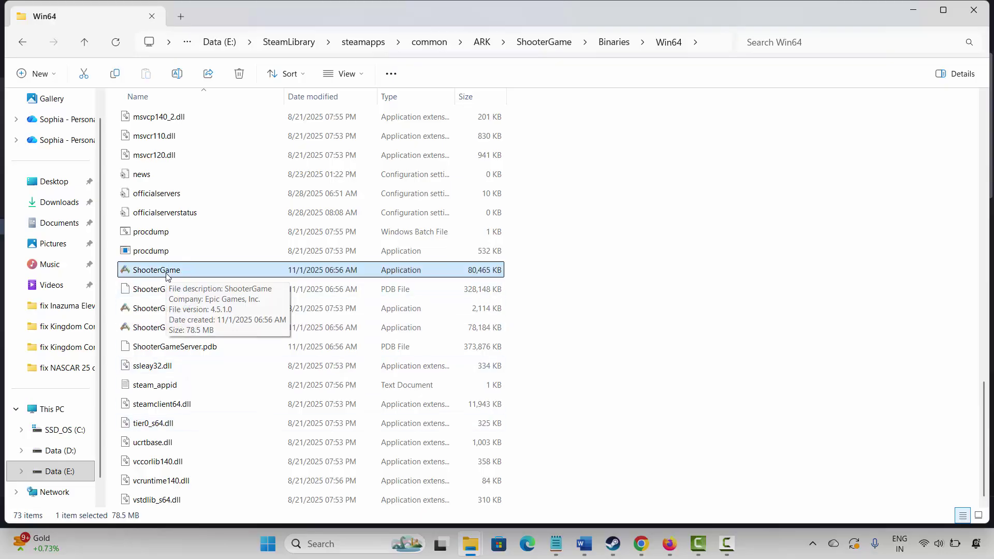
click(166, 274)
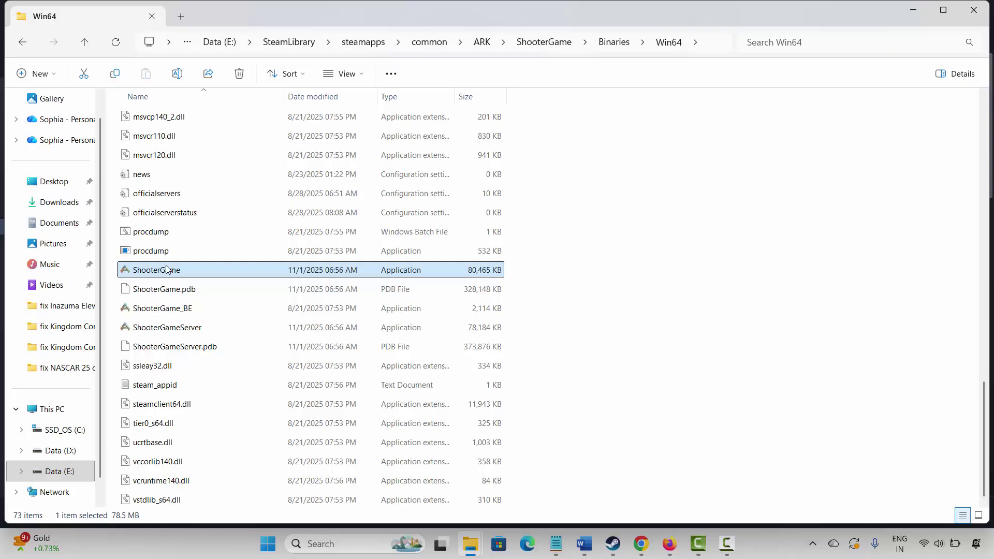
- Set ShooterGame to run as administrator, Windows 8 compatibility, fullscreen optimizations disabled; apply and close Explorer
right_click(164, 274)
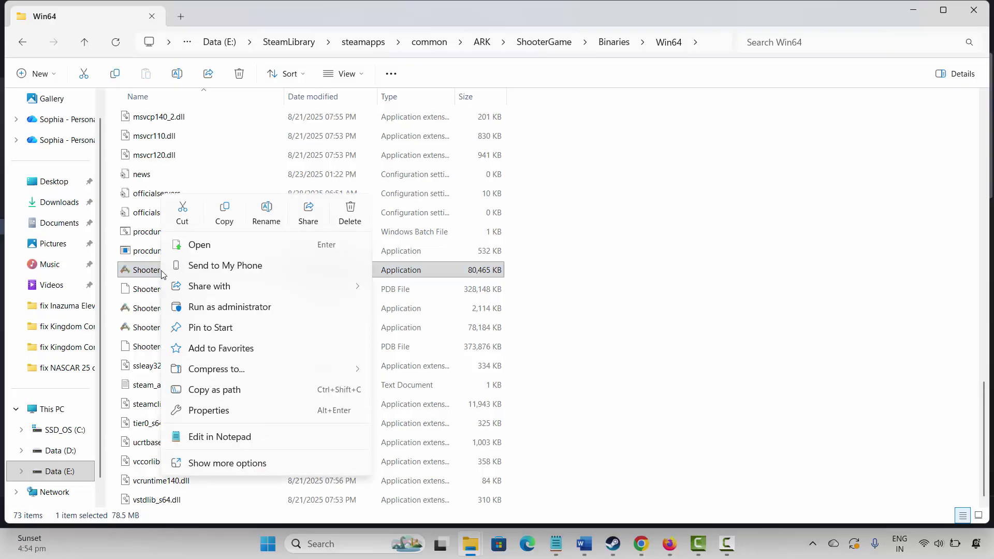
click(219, 414)
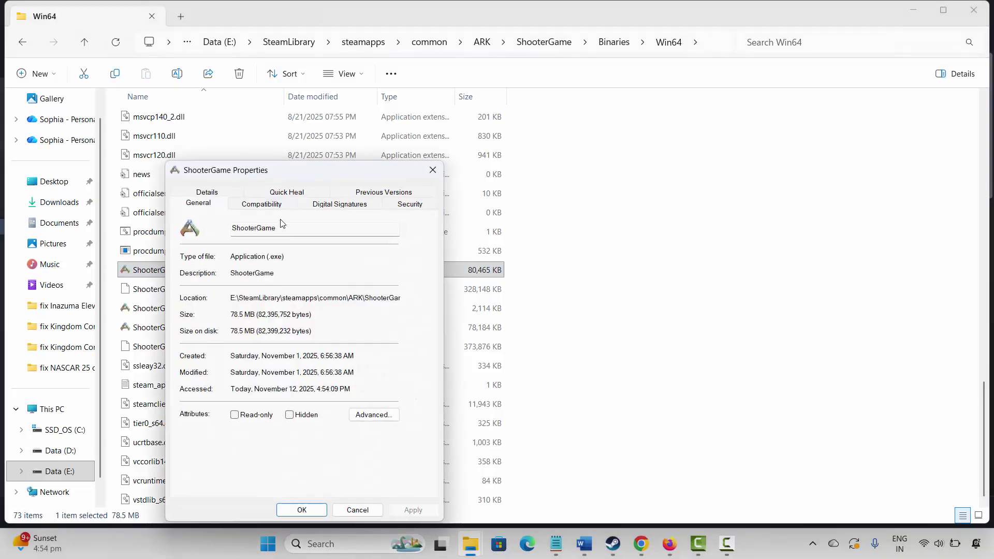
click(271, 206)
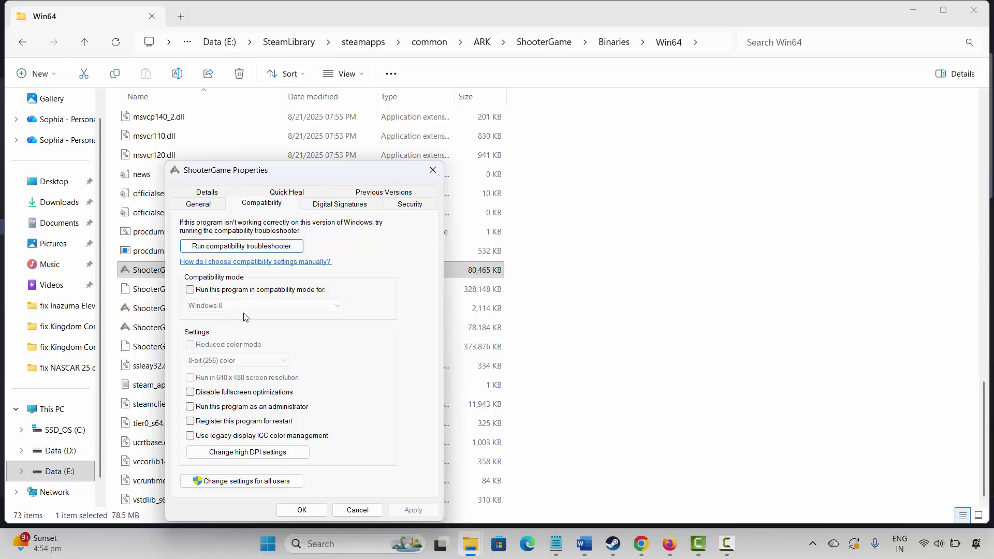
click(190, 406)
click(191, 290)
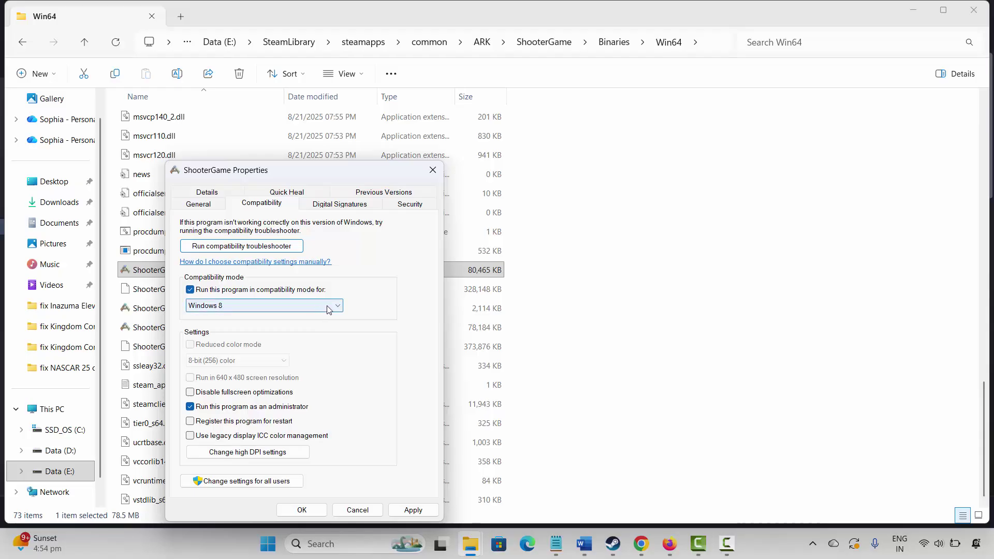
click(327, 309)
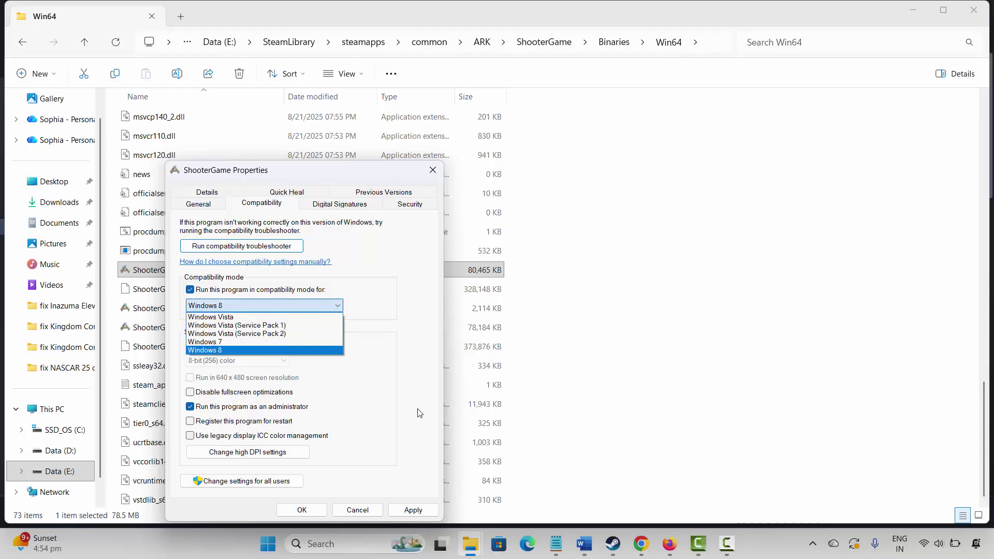
click(422, 429)
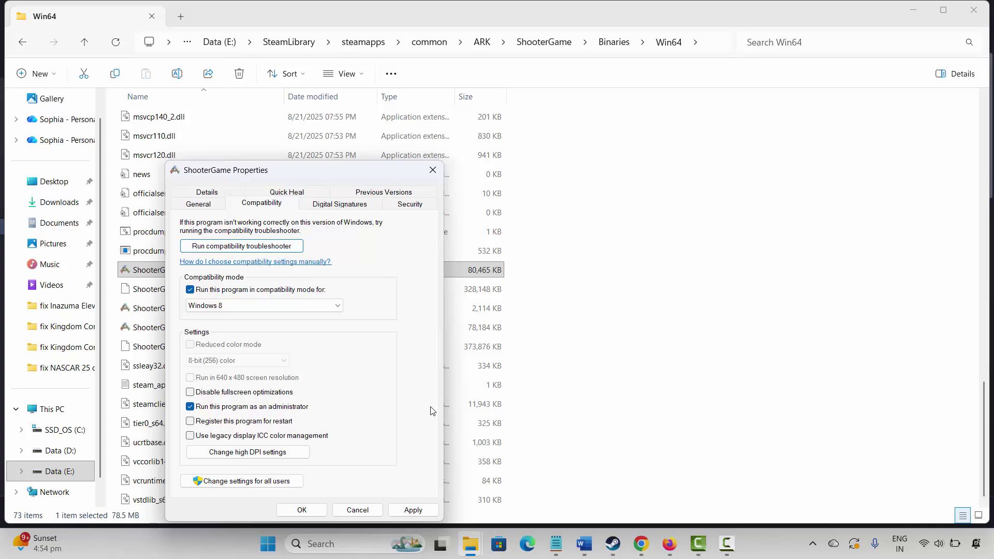
click(191, 393)
click(413, 510)
click(433, 170)
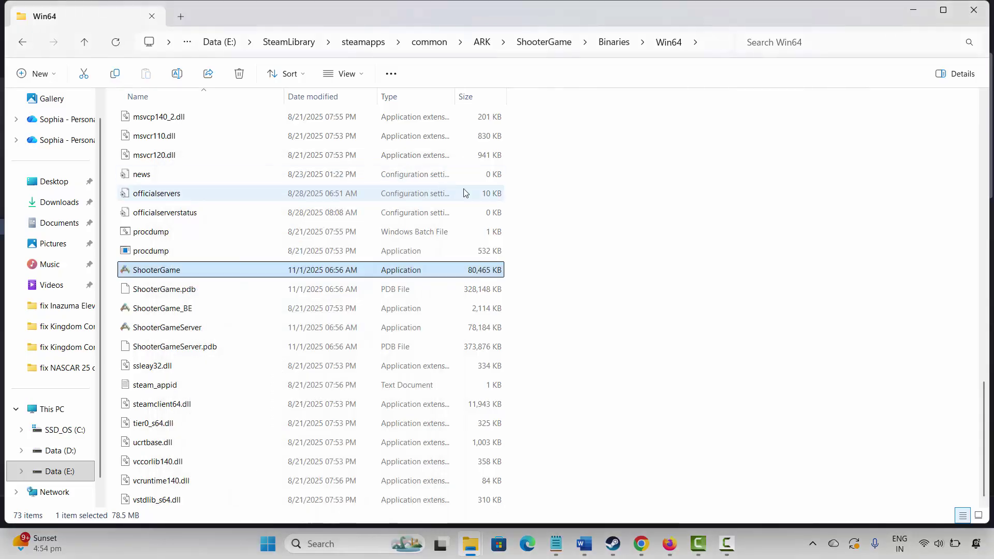
click(974, 11)
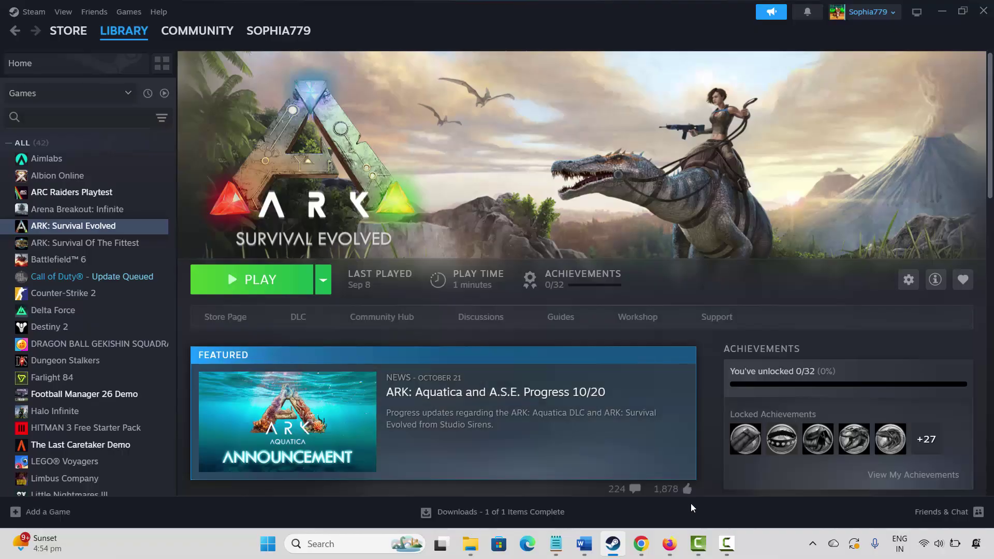
- Bring up the Word notes at Method 7: Run SFC Scan and launch Command Prompt
click(584, 543)
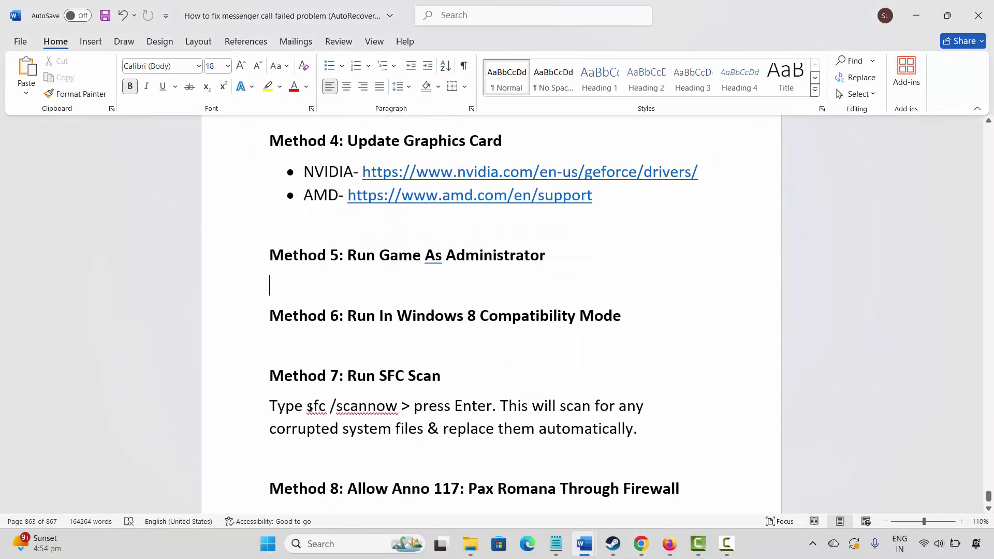
scroll(310, 409, down, 1)
click(244, 369)
click(389, 414)
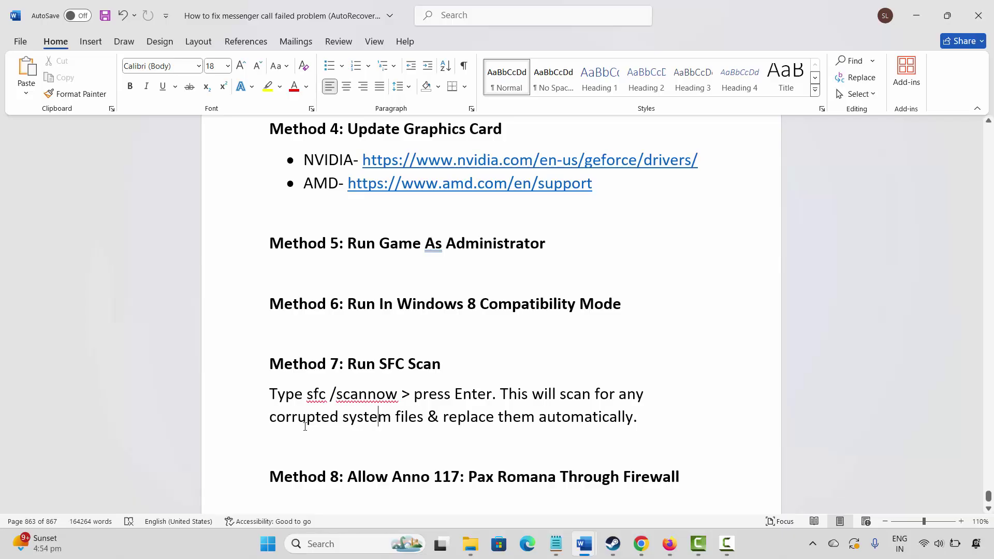
click(344, 533)
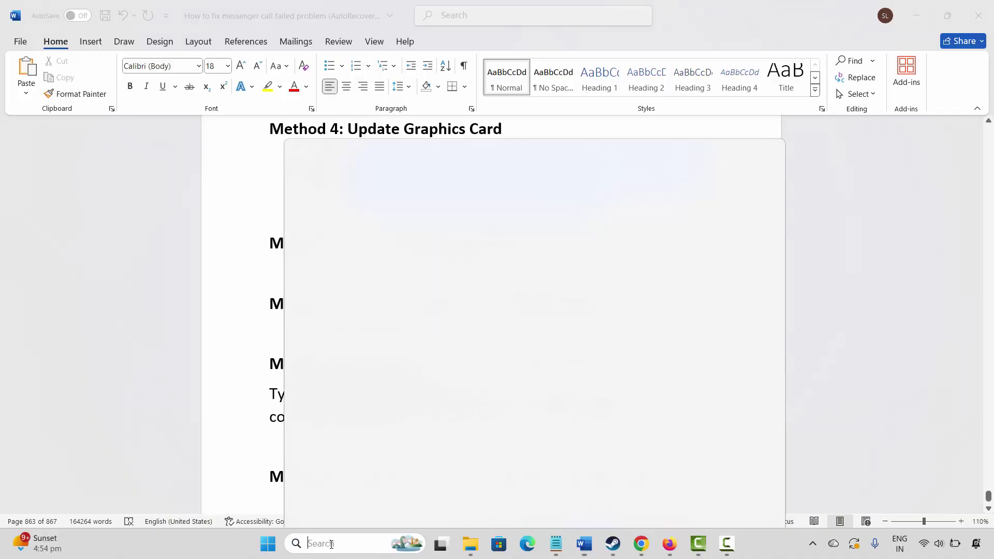
click(365, 133)
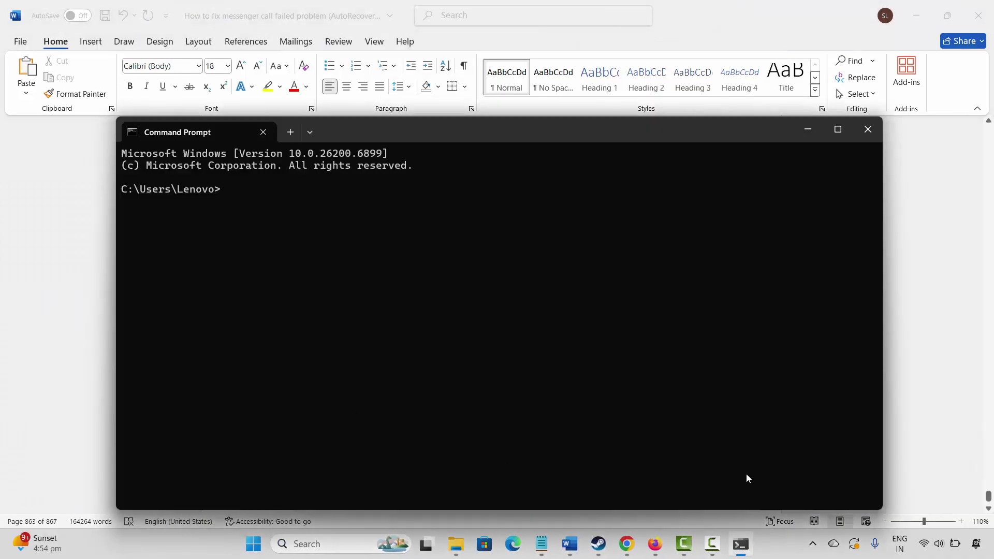
- Copy 'sfc /scannow' from the notes, run it in Command Prompt, then close the console
click(926, 458)
drag(307, 394, 399, 394)
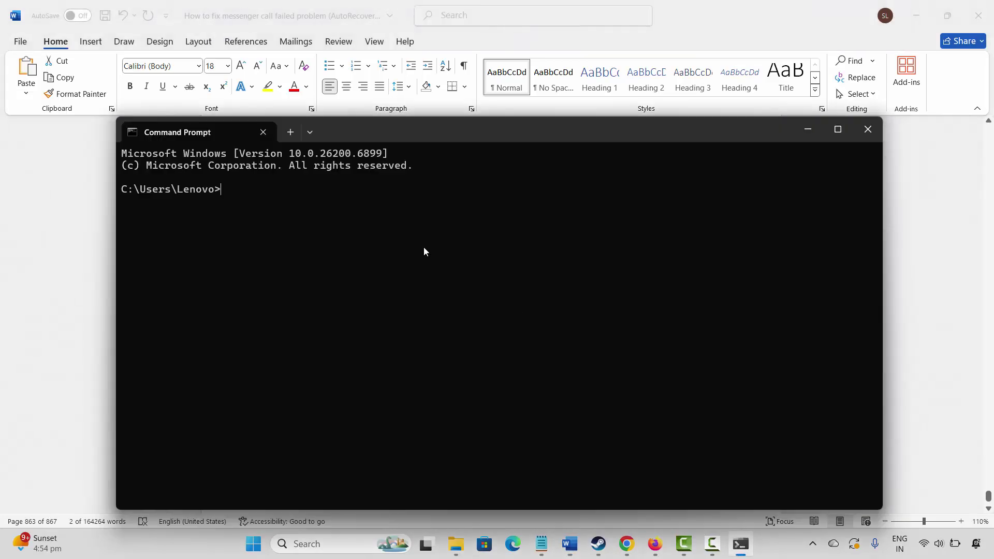
text(sfc /scannow)
key(Return)
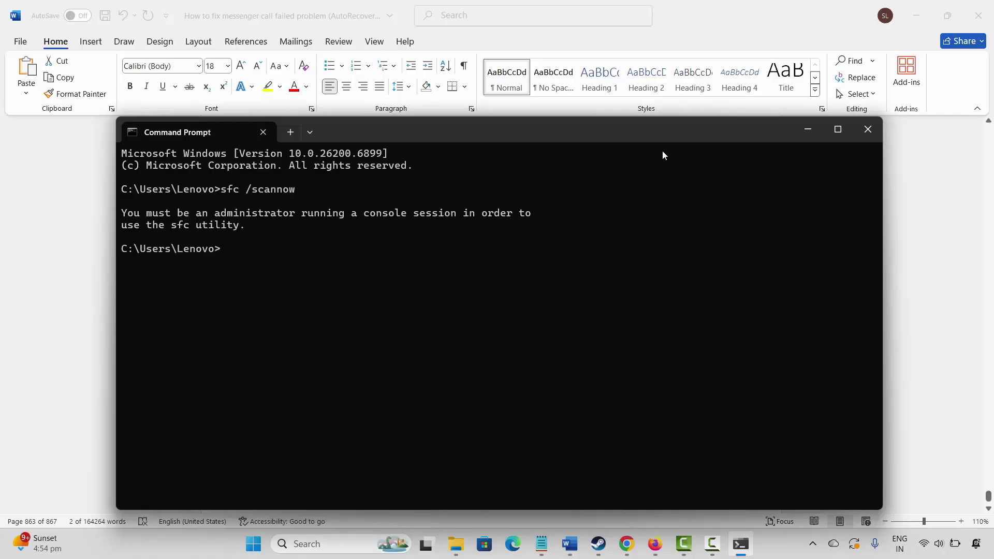
click(868, 130)
scroll(432, 377, down, 1)
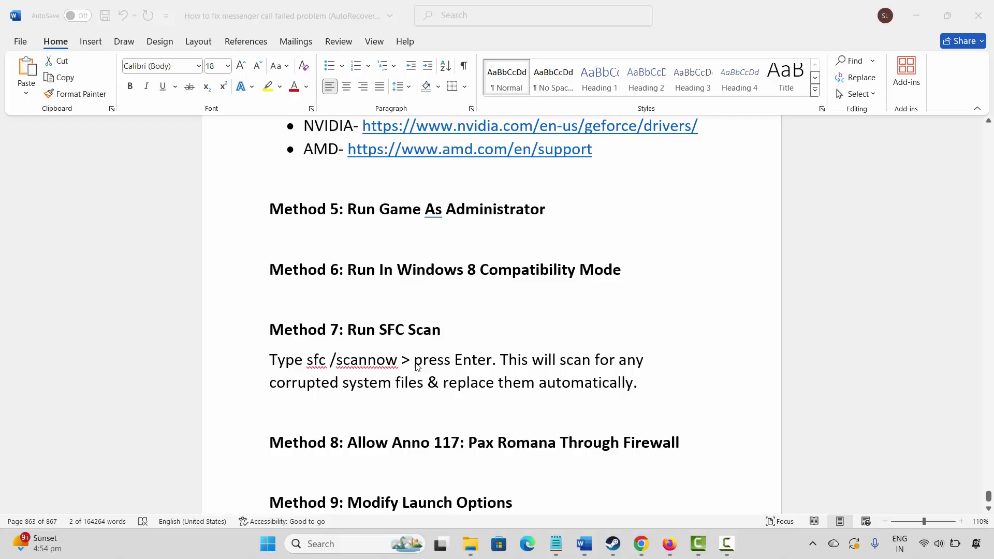
- Open Windows Security's Allow an app through firewall list and unlock it with Change settings
scroll(346, 337, down, 1)
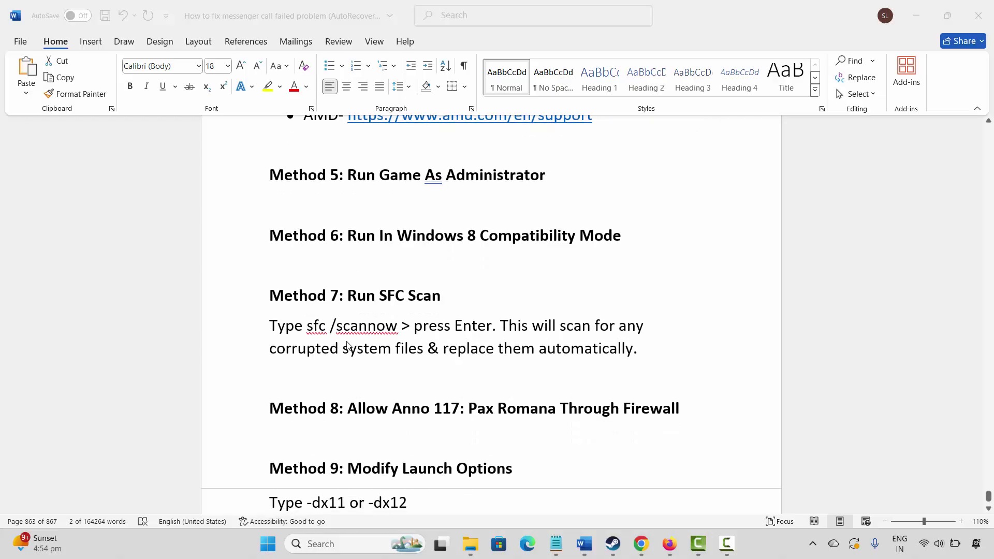
click(371, 437)
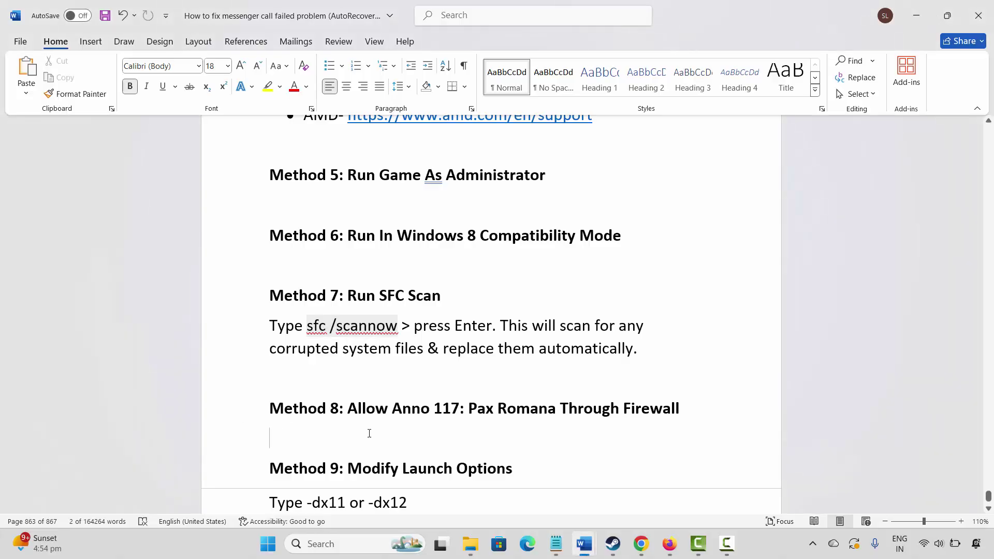
click(346, 544)
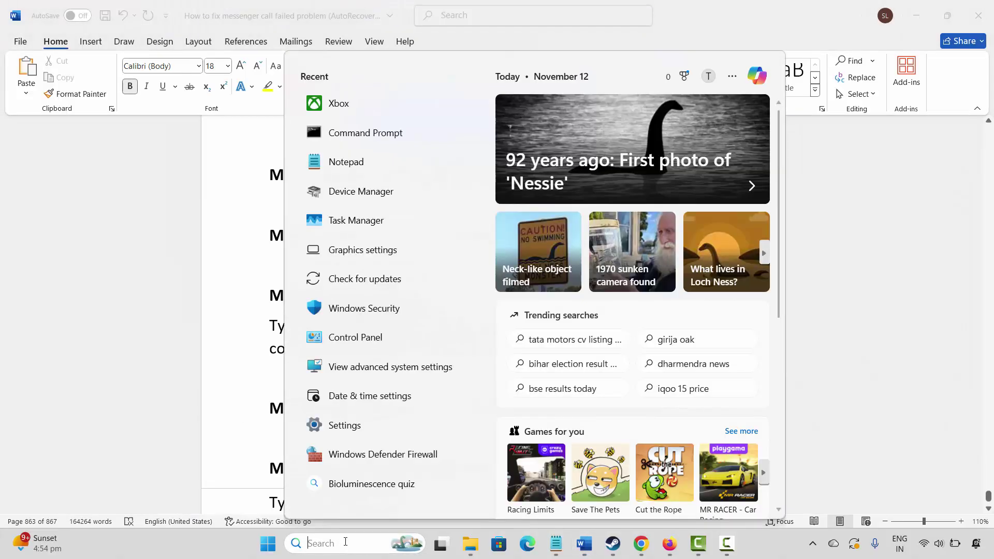
click(366, 314)
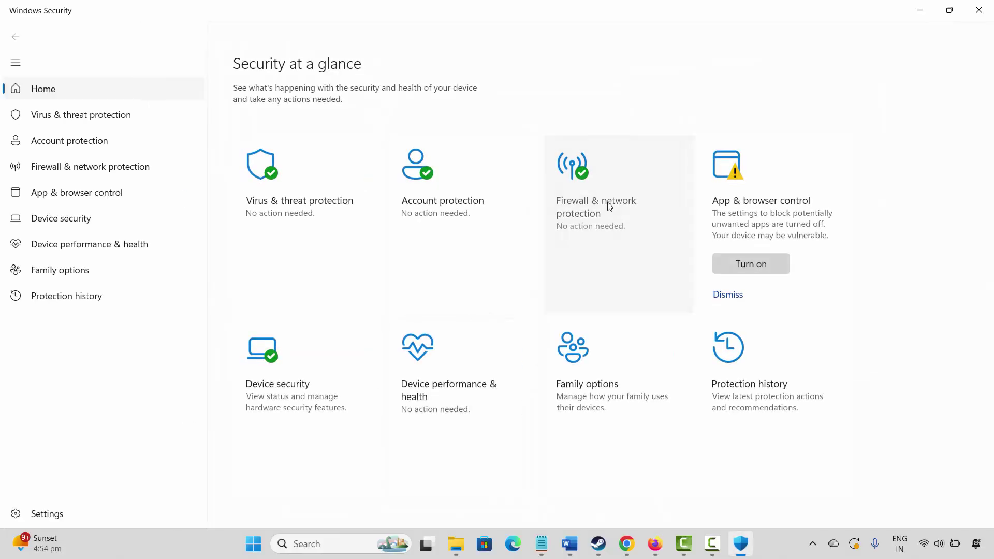
click(608, 208)
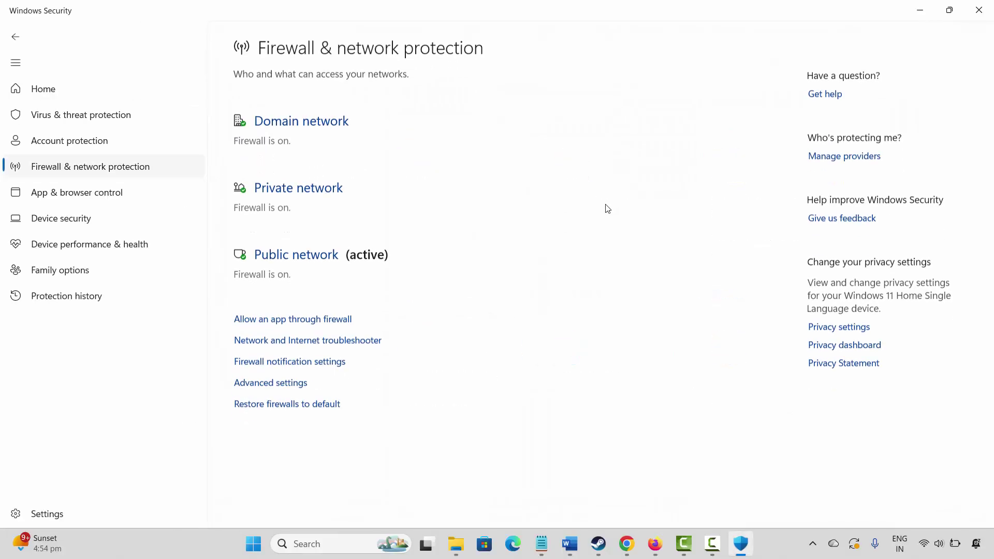
click(294, 320)
click(737, 247)
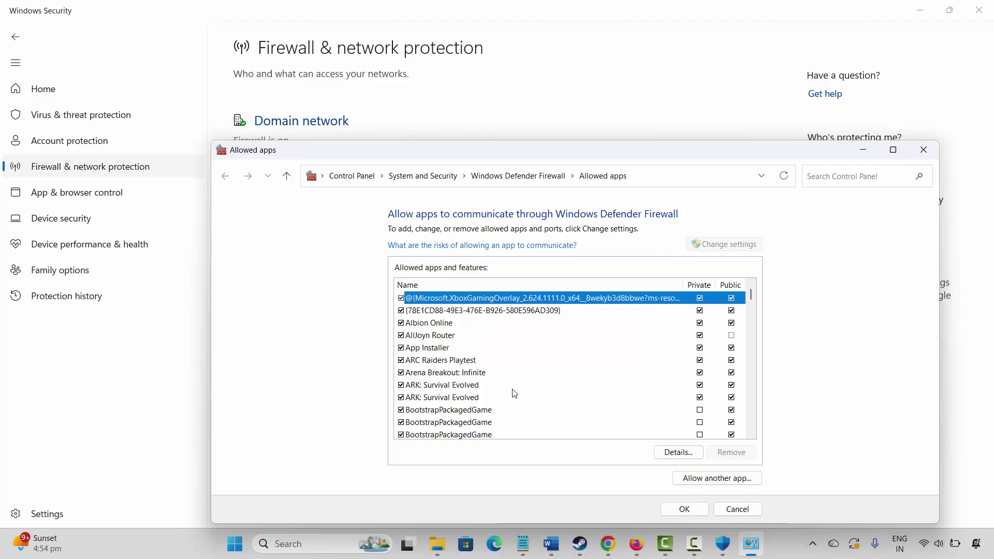
- Cancel adding a new app, confirm the ARK: Survival Evolved entry, and close Windows Security
click(709, 477)
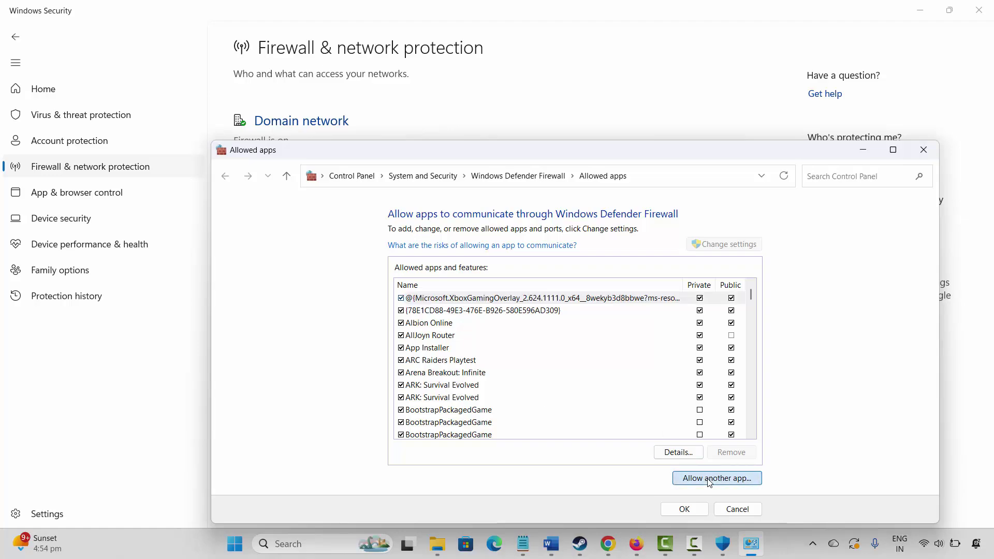
click(662, 403)
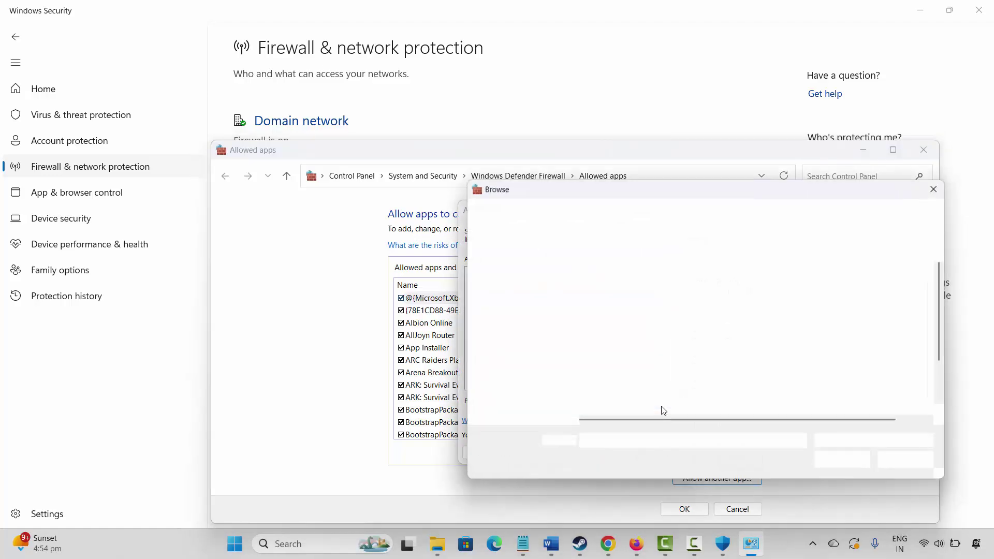
click(595, 213)
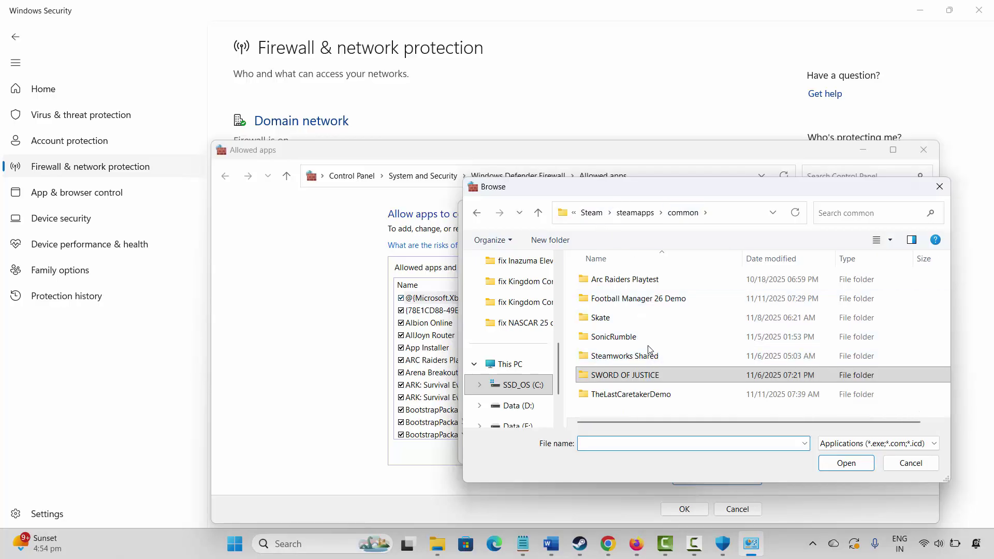
click(910, 463)
click(663, 452)
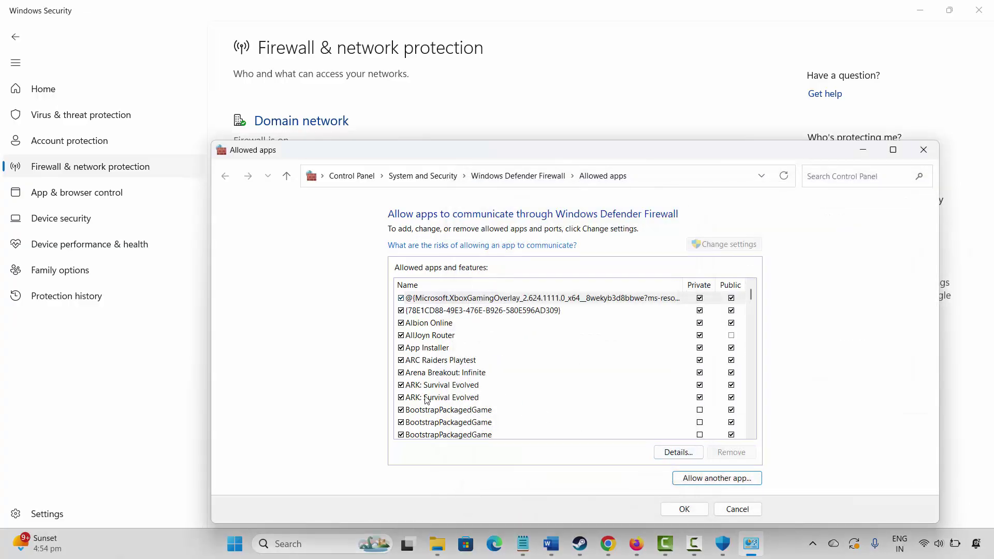
click(468, 387)
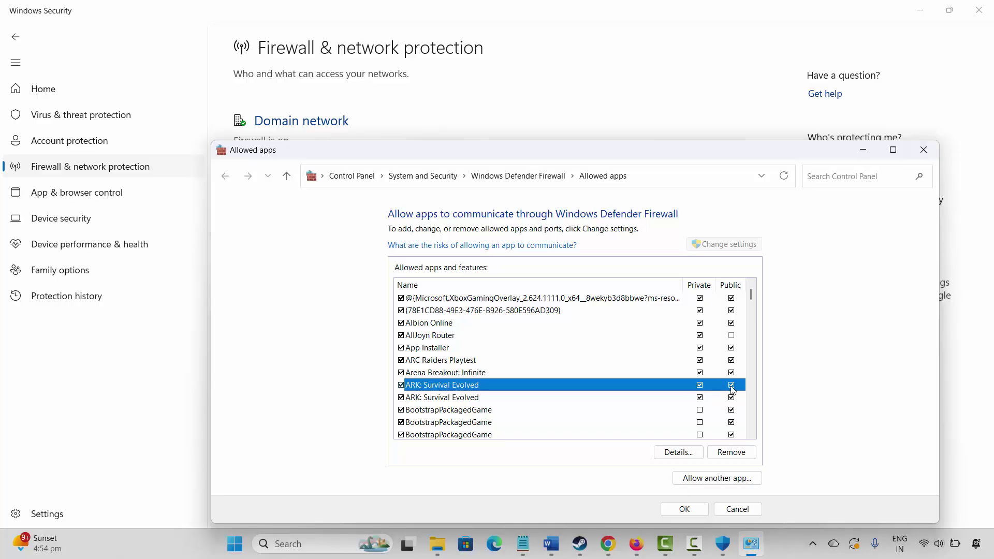
click(923, 152)
click(978, 10)
- Replace ARK: Survival Evolved's -dx12 Steam launch option with -dx11 and close its Properties
scroll(311, 326, down, 3)
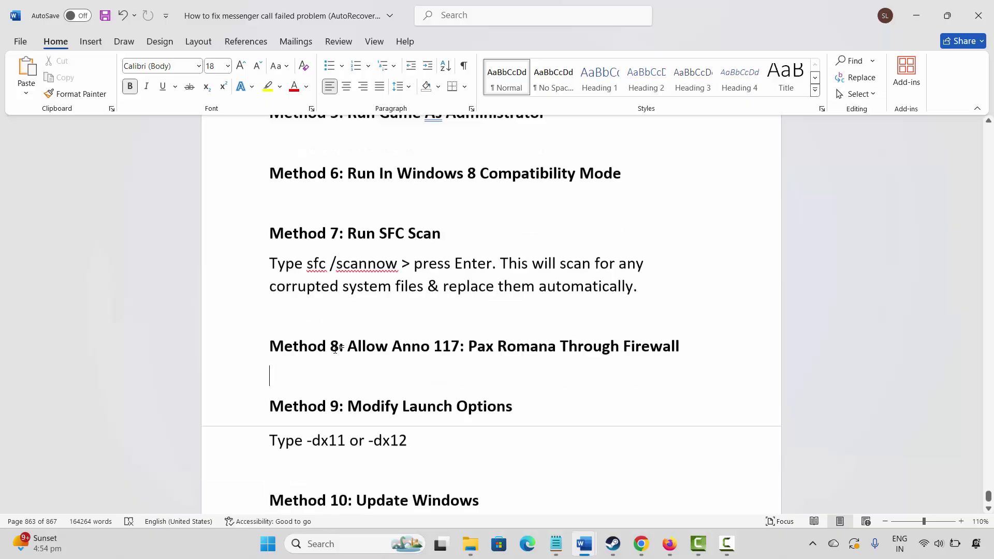
click(244, 300)
click(346, 331)
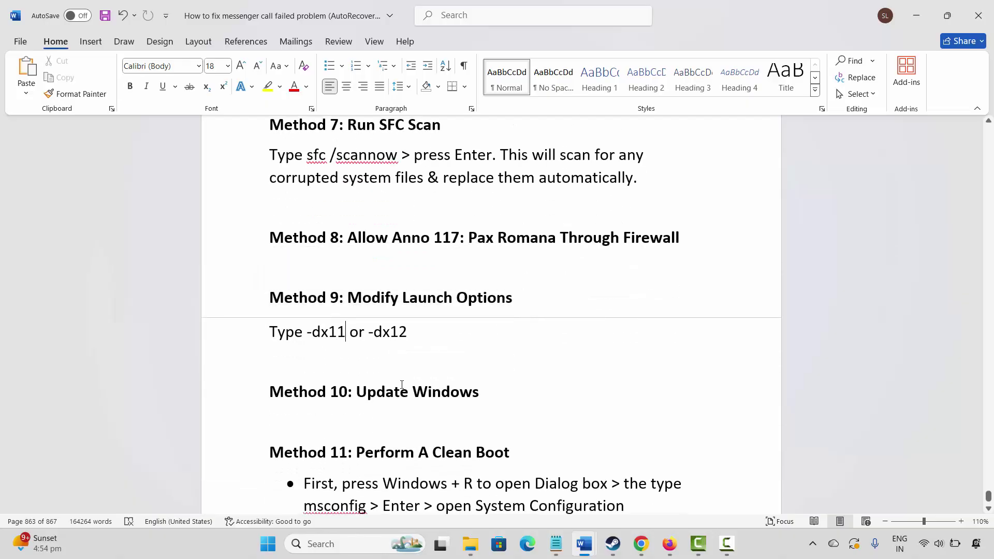
click(614, 543)
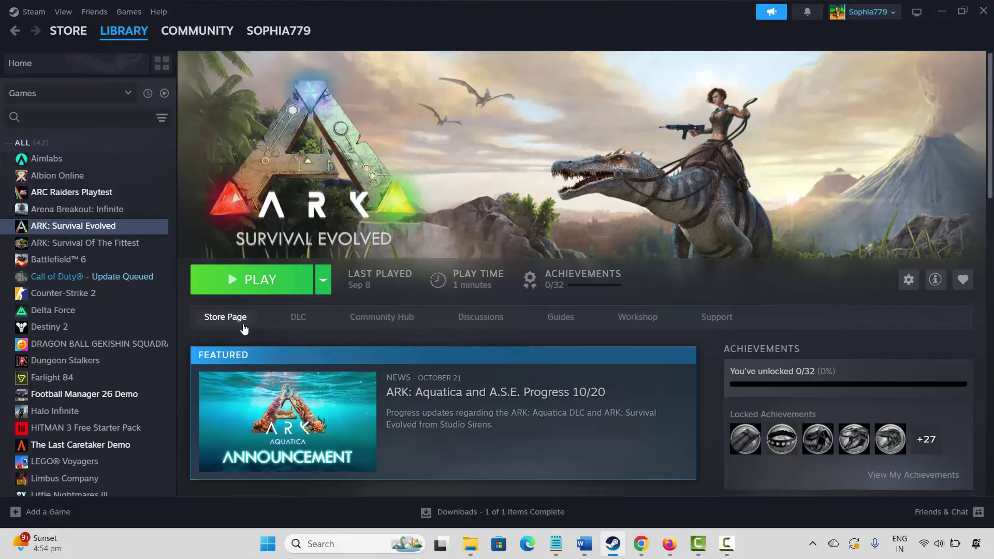
mouse_move(121, 42)
right_click(78, 226)
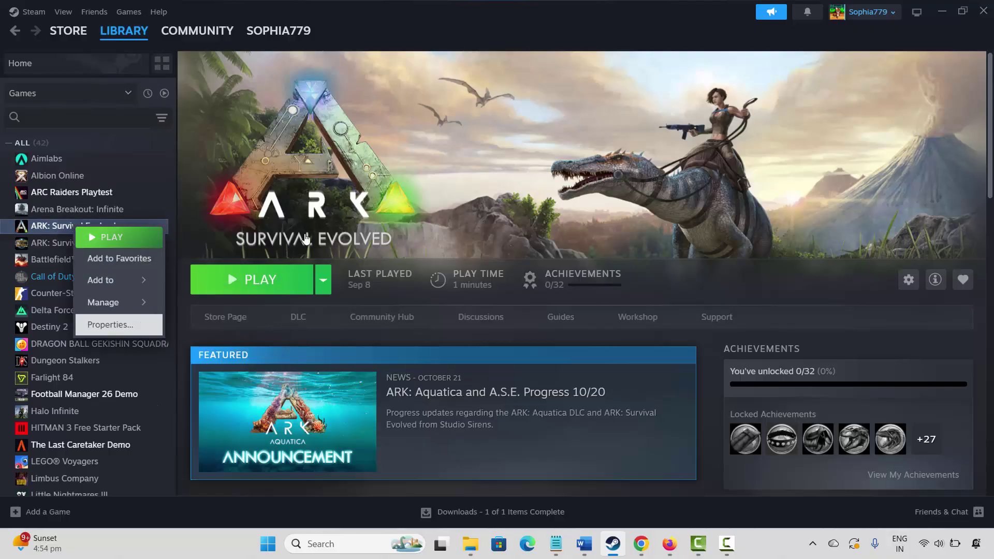
click(138, 327)
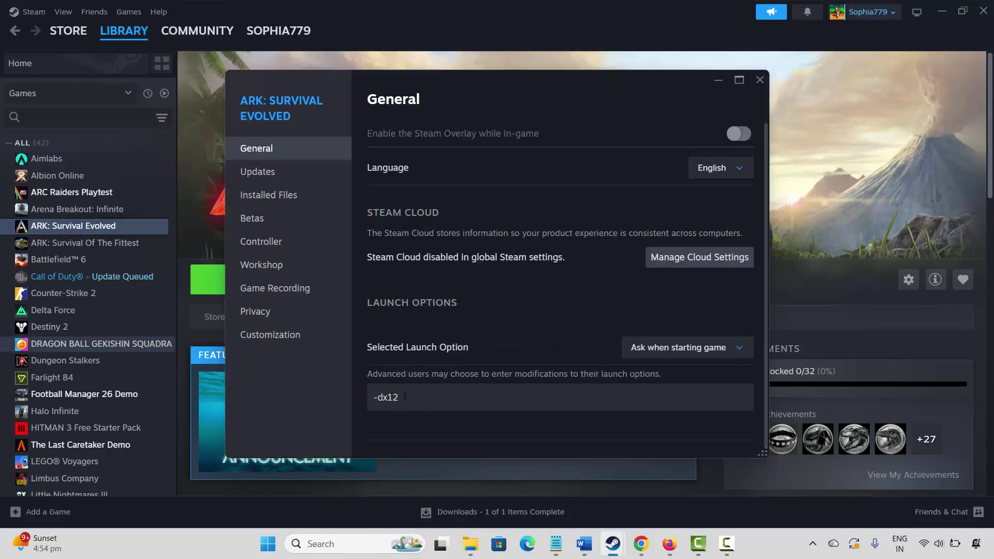
drag(403, 398, 369, 399)
text(-)
text(dx11)
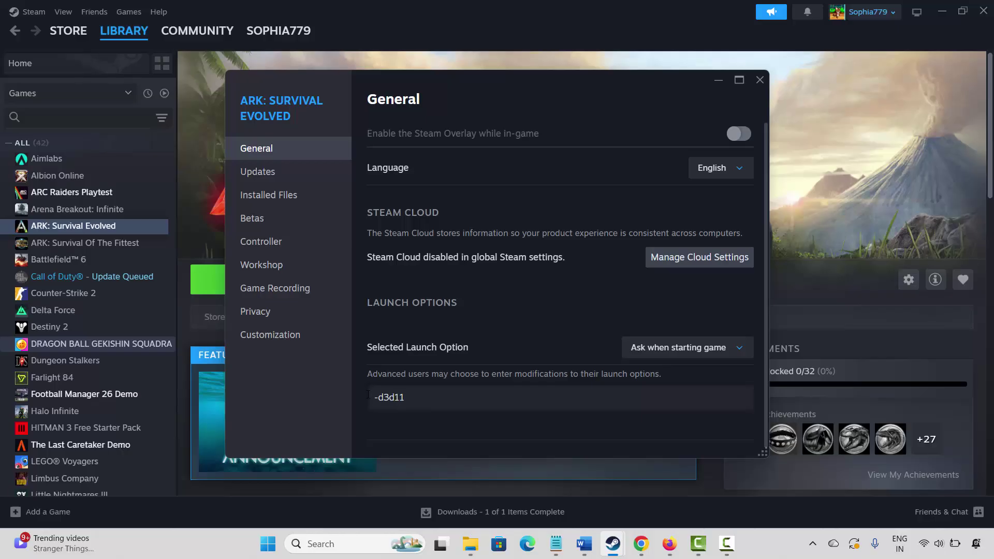
click(759, 80)
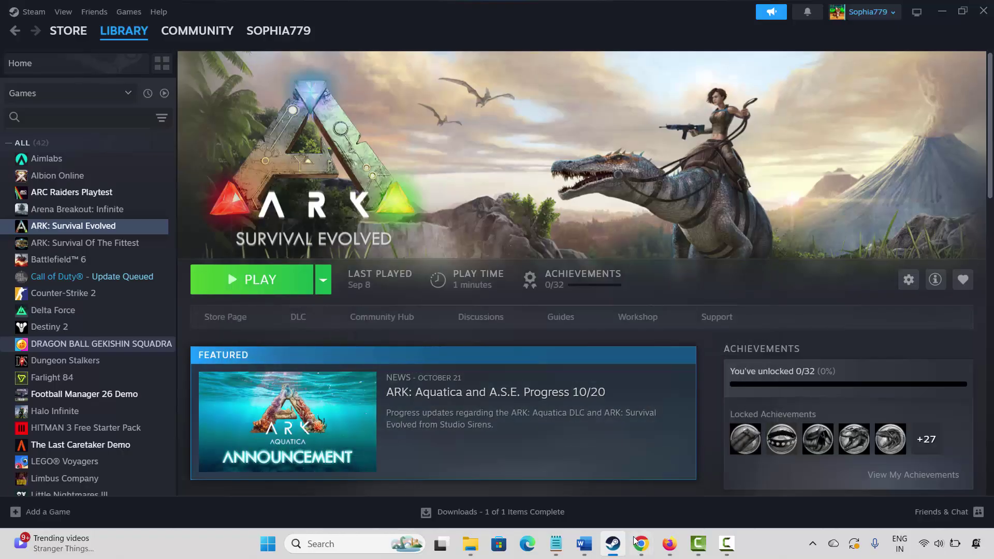
- Return to Word at Method 10: Update Windows and open Check for updates from search
click(615, 543)
scroll(236, 366, down, 1)
click(235, 366)
click(330, 418)
click(318, 543)
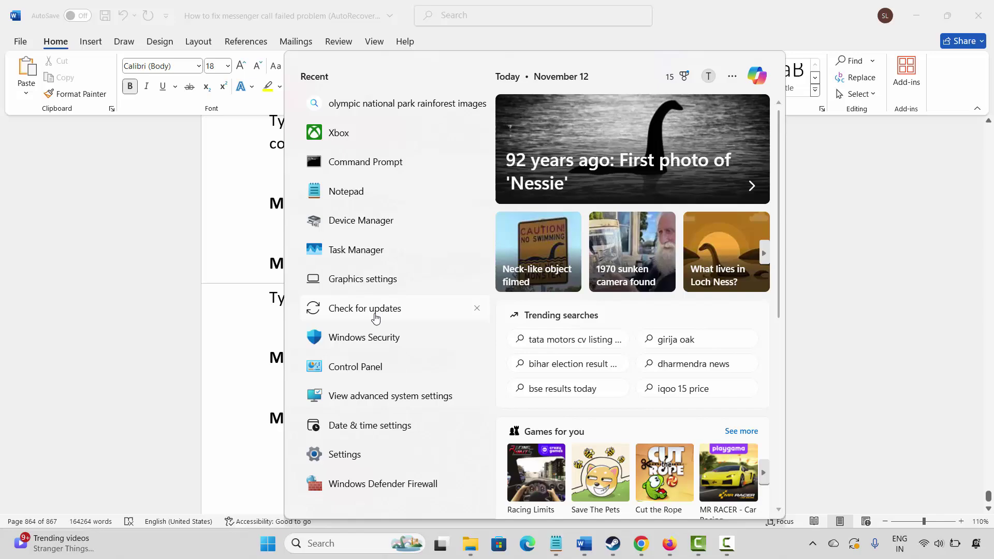
click(374, 309)
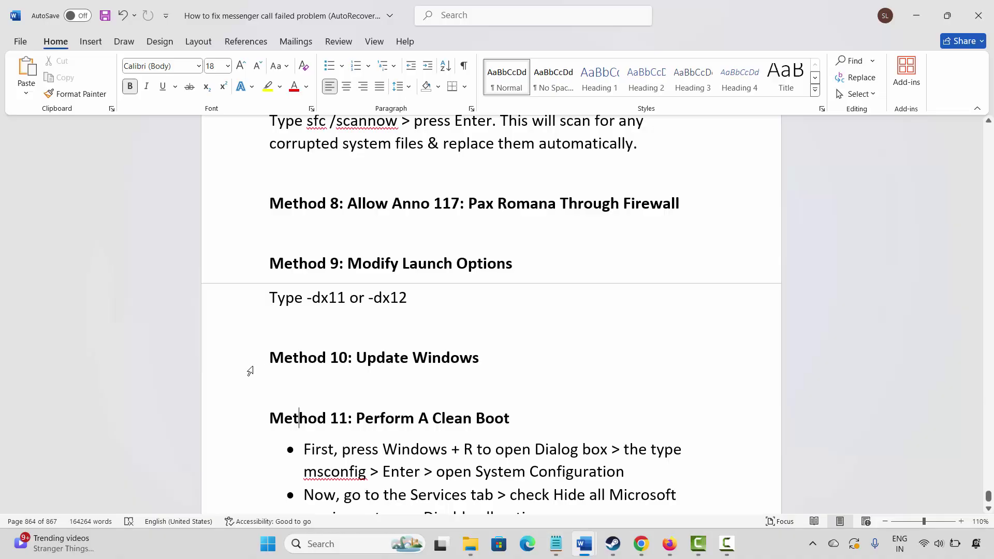
- Scroll the Word notes down to Method 11: Perform A Clean Boot
scroll(326, 380, down, 3)
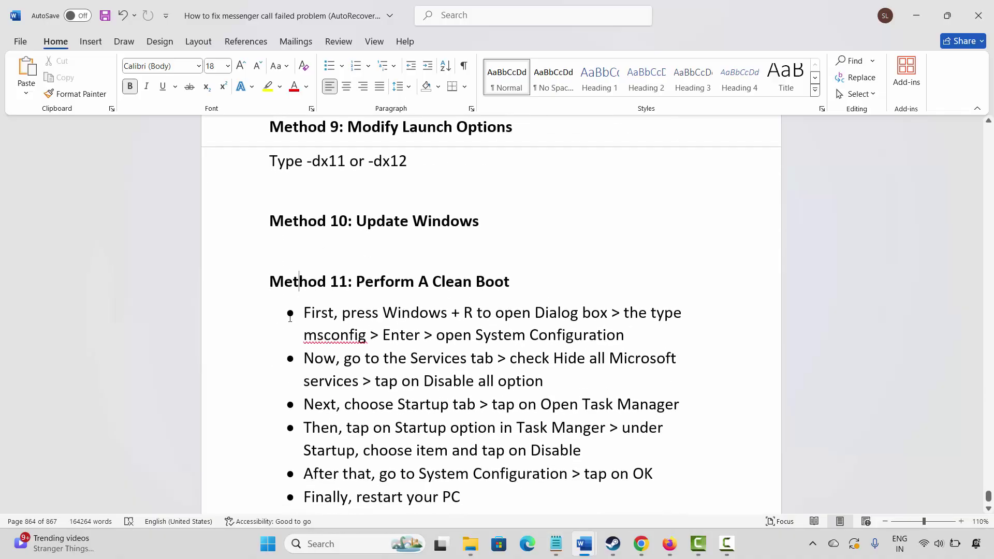
click(250, 286)
click(352, 362)
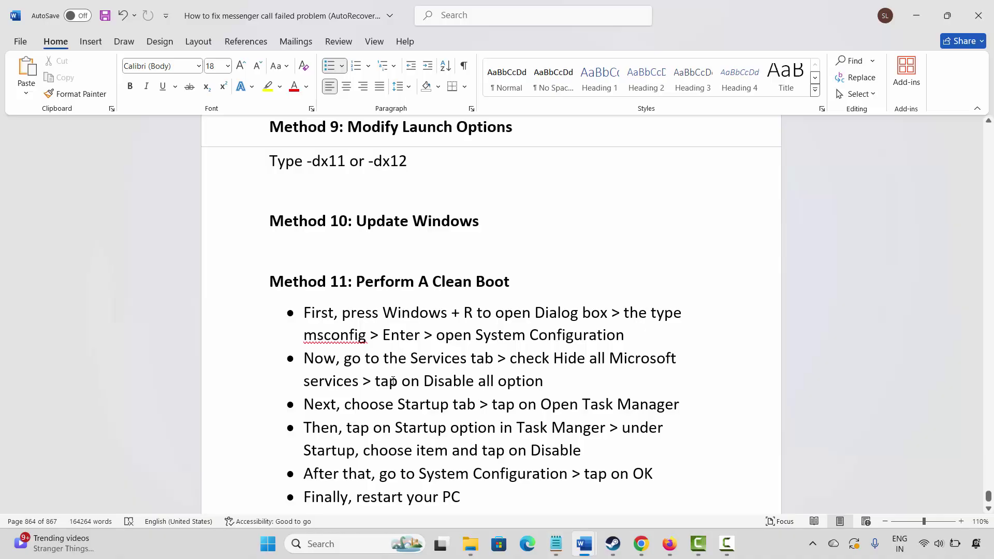
scroll(393, 380, down, 2)
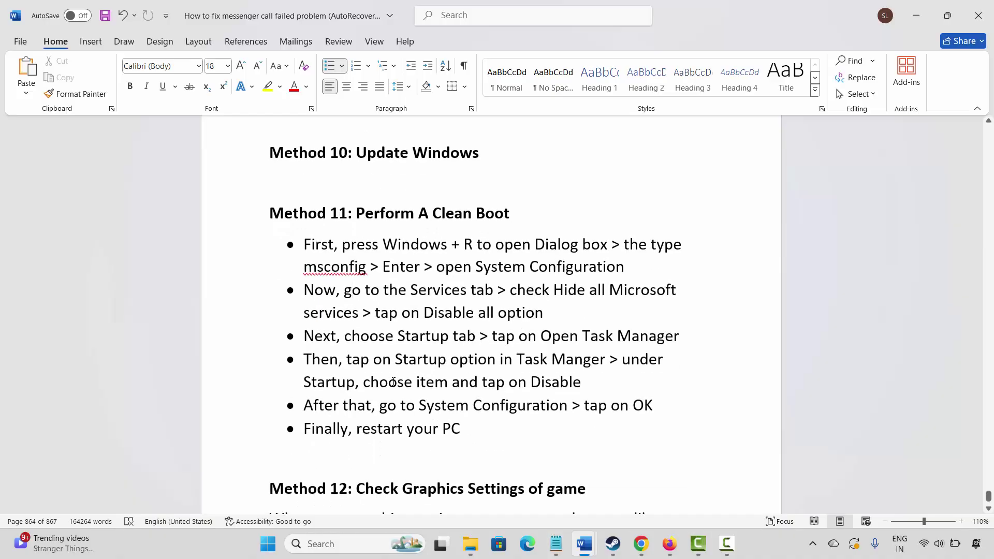
key(super+r)
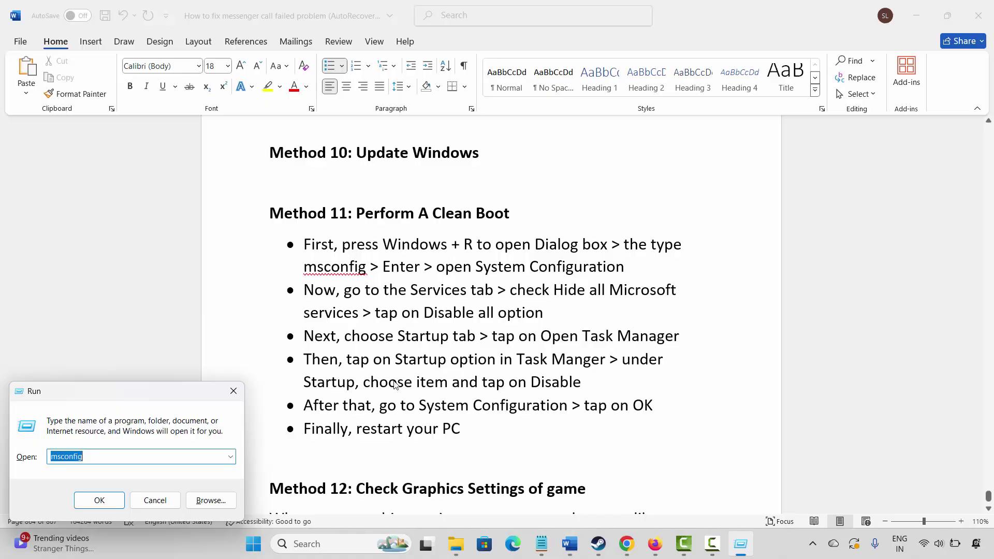
click(101, 500)
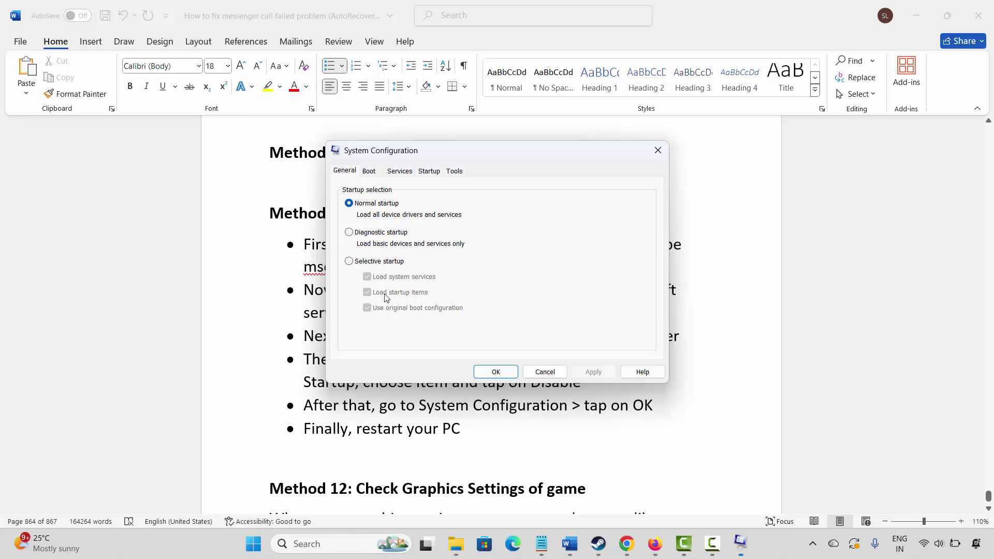
click(400, 172)
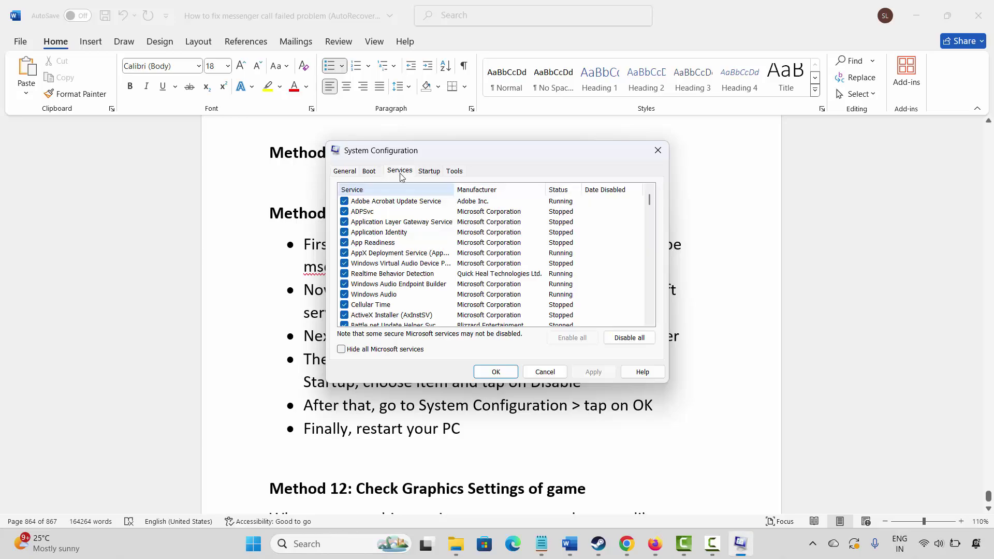
click(342, 349)
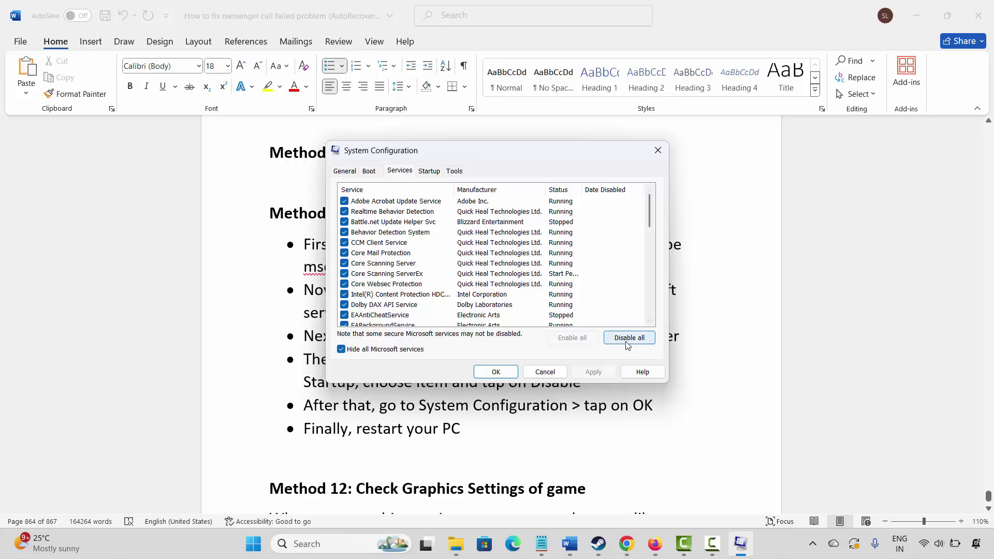
click(433, 176)
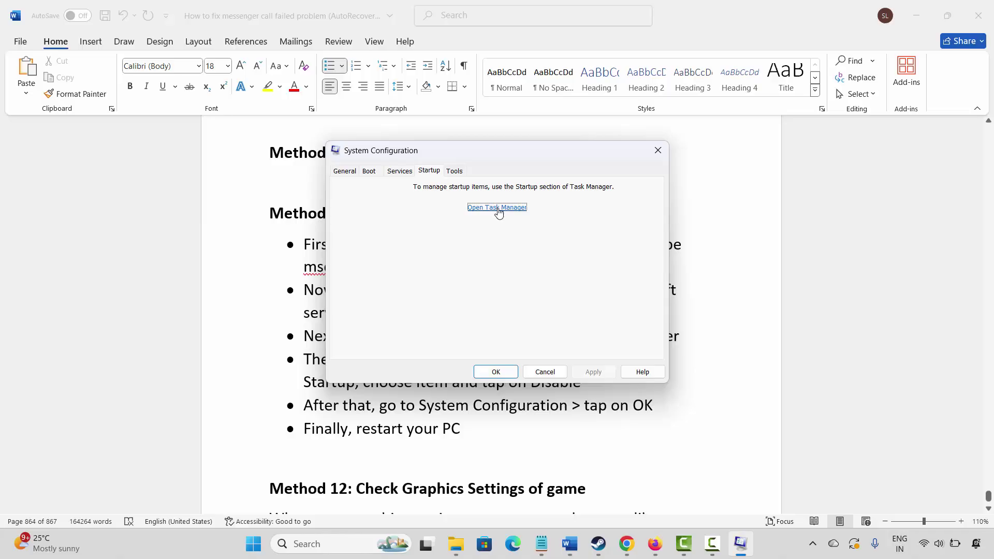
click(497, 208)
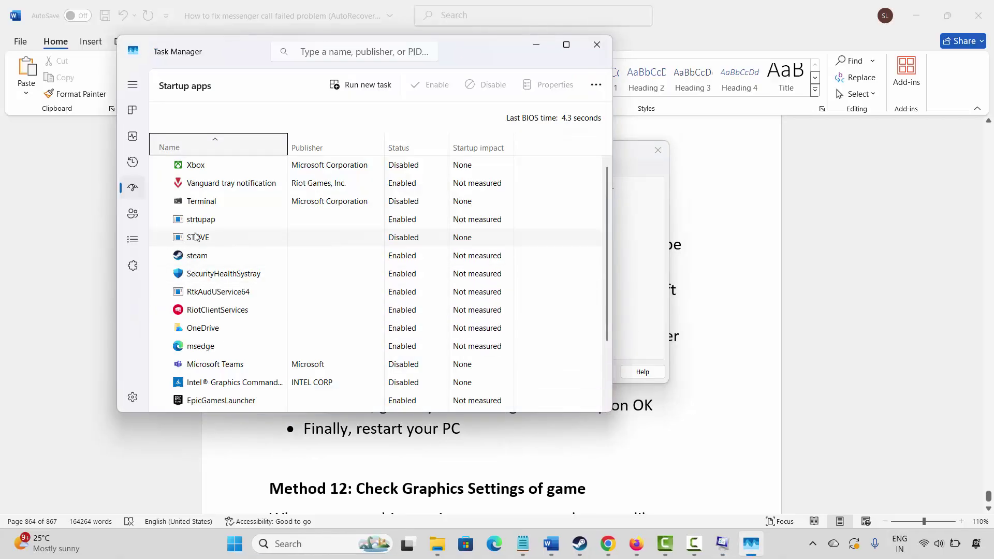
click(207, 255)
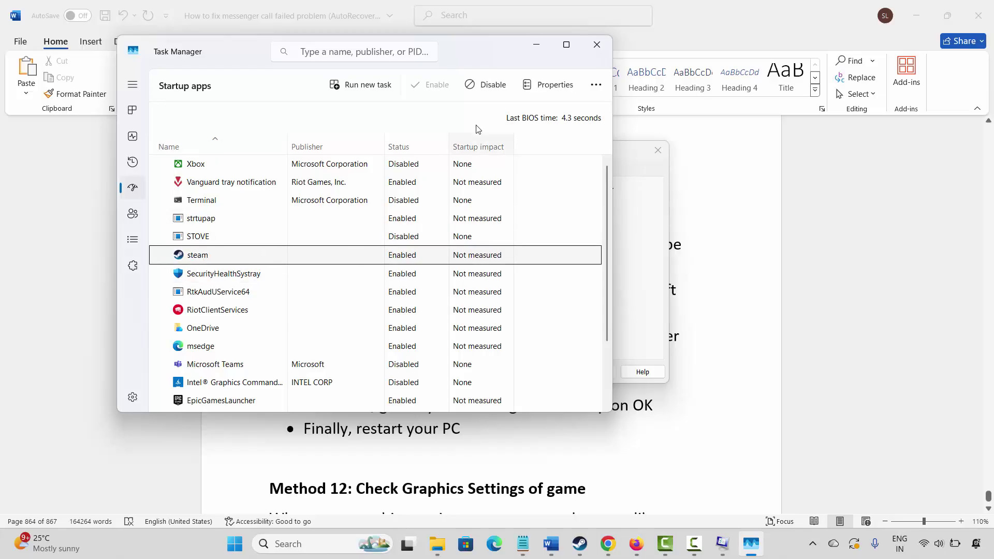
click(597, 45)
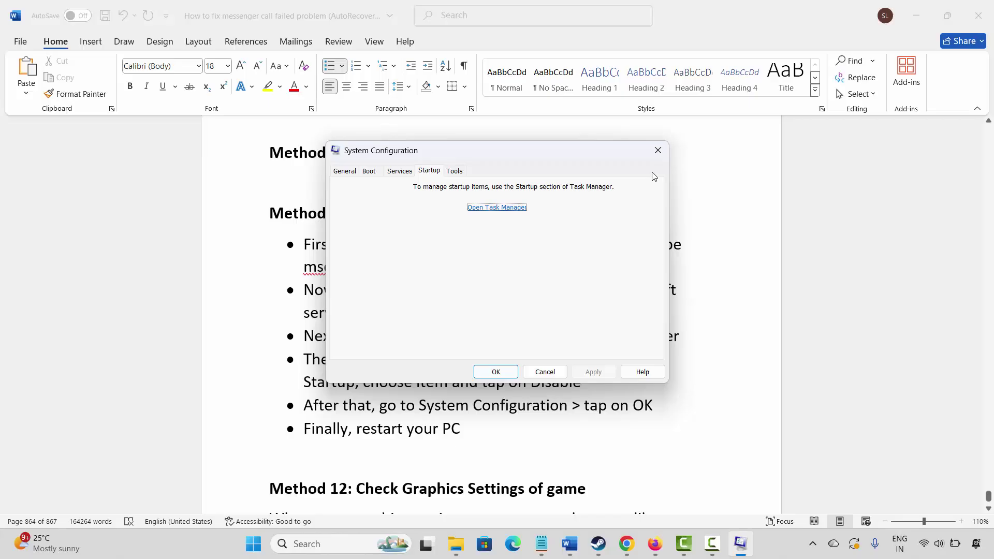
click(657, 151)
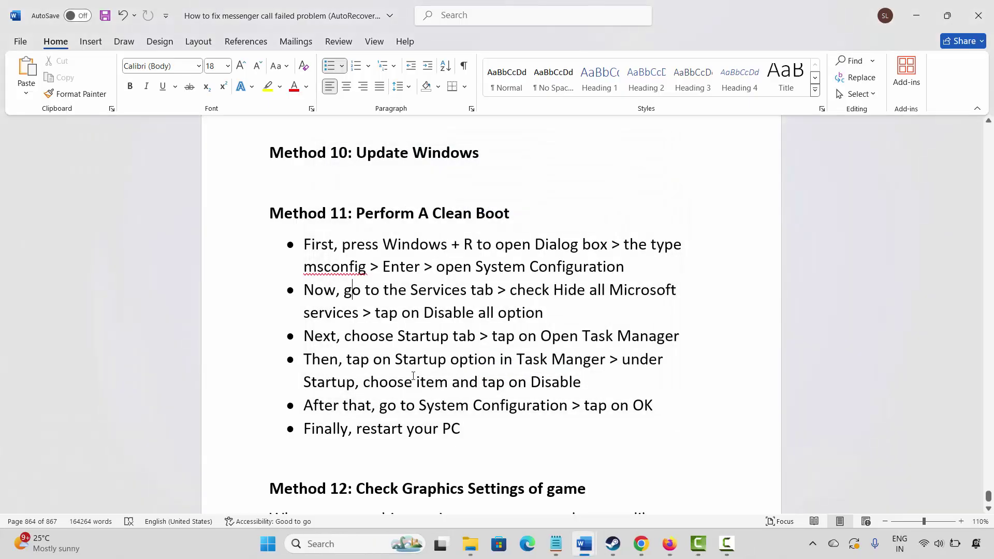
- Scroll the Word notes down to the Method 12 heading
scroll(413, 376, down, 1)
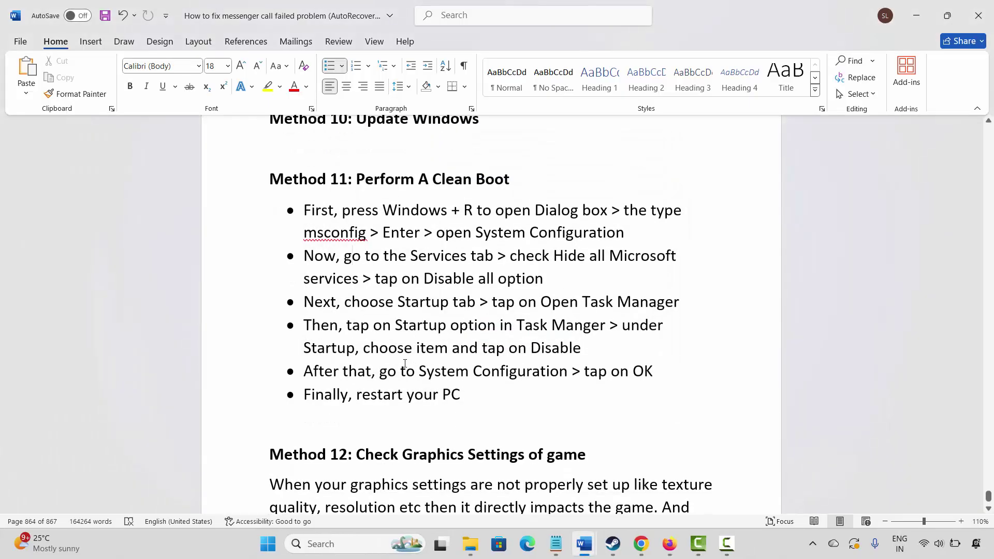
scroll(405, 363, down, 5)
click(240, 295)
click(384, 391)
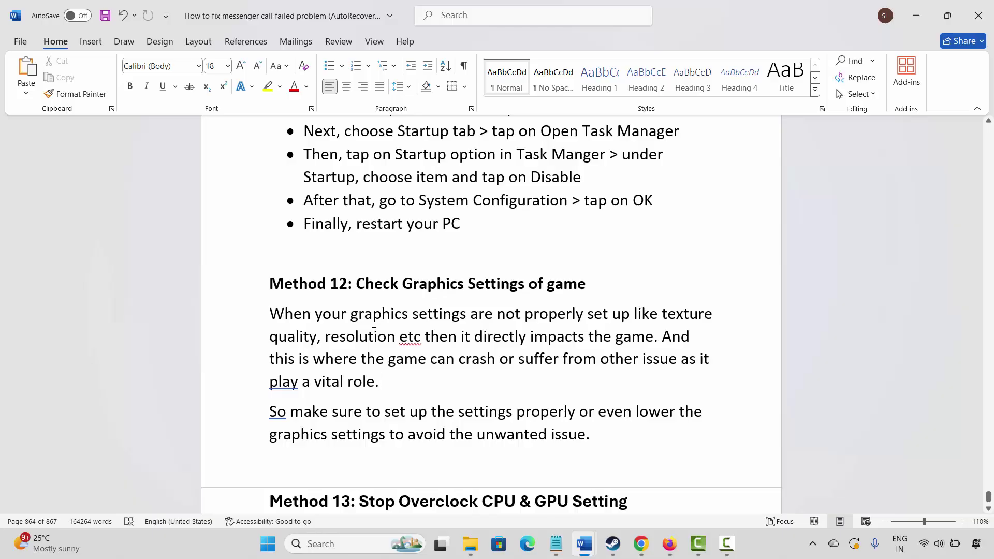
- Scroll on to Method 14: Close Unnecessary Background Tasks and open Windows search
scroll(374, 331, down, 3)
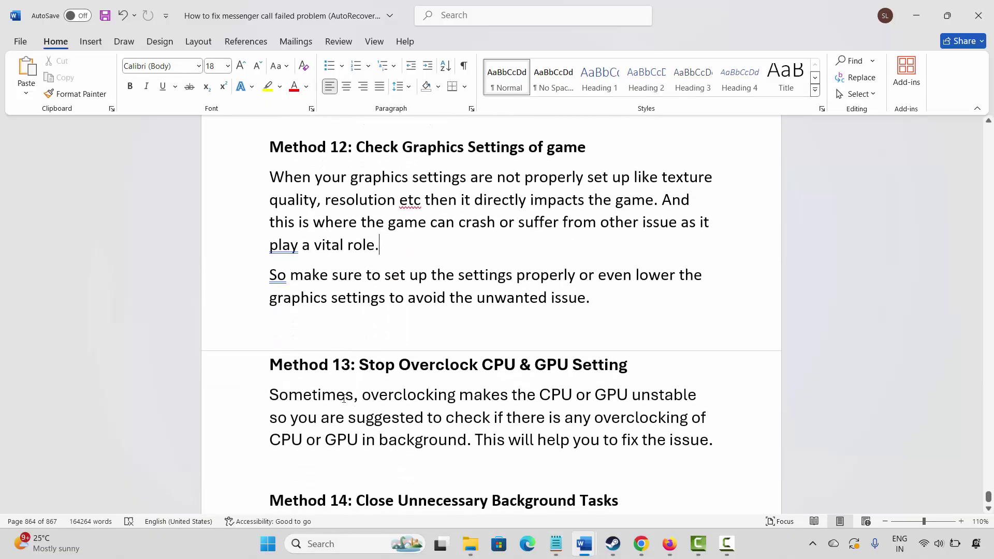
scroll(426, 355, down, 1)
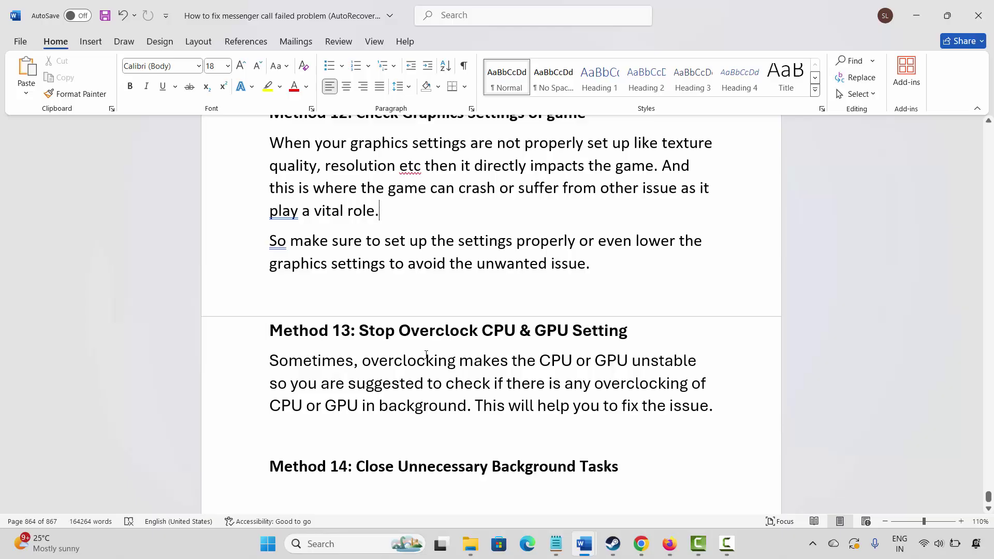
scroll(427, 355, down, 4)
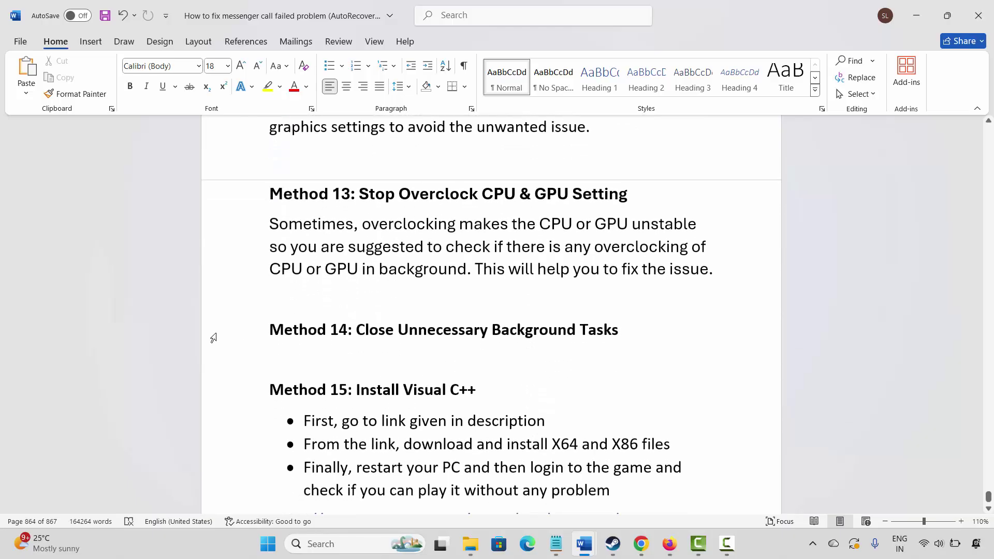
click(213, 345)
click(397, 359)
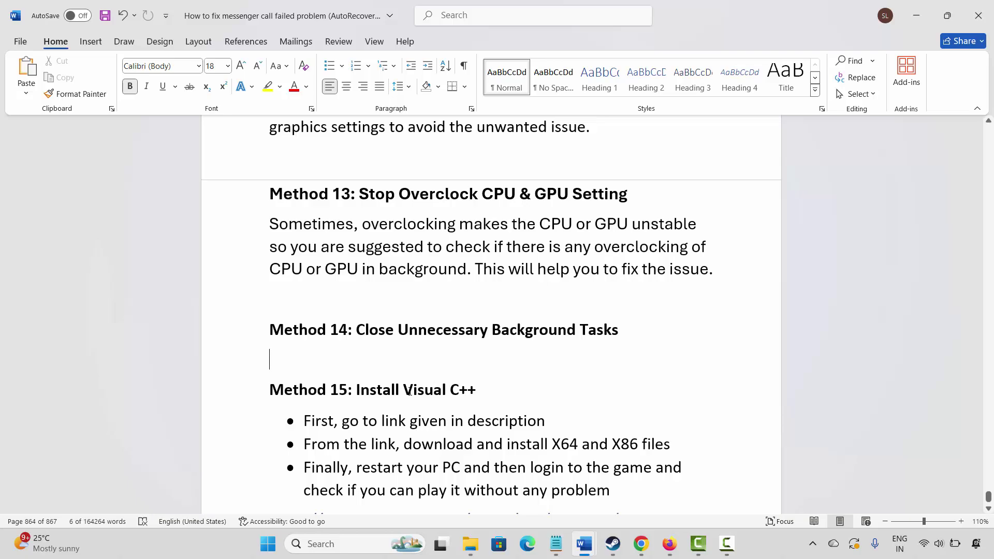
click(336, 547)
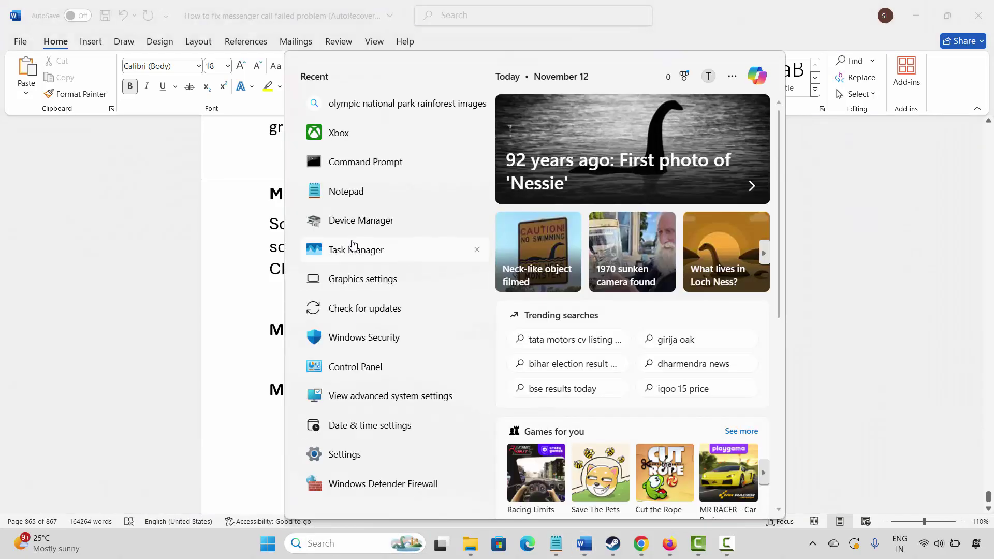
- Launch Task Manager, scroll the processes to inspect EpicWebHelper, then close Task Manager
click(355, 251)
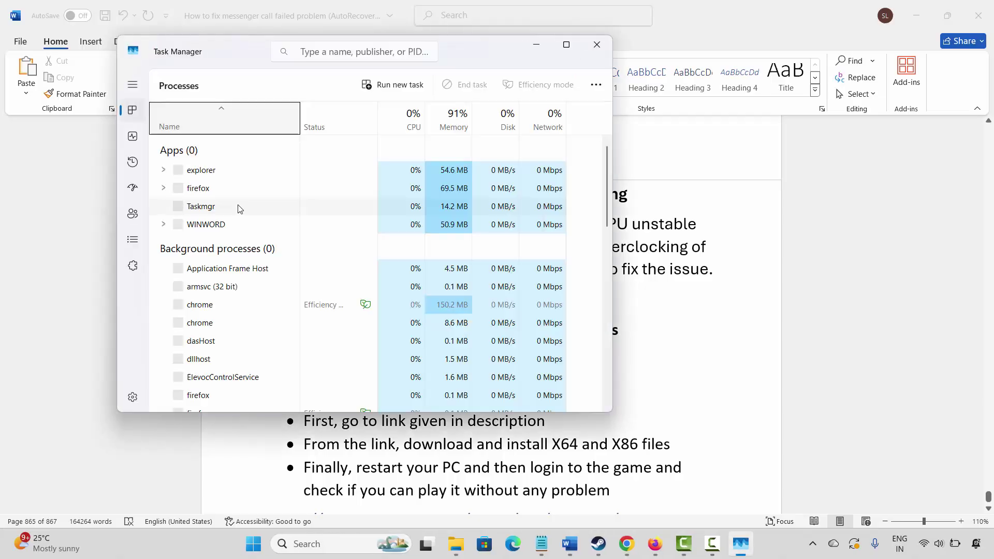
scroll(243, 331, down, 3)
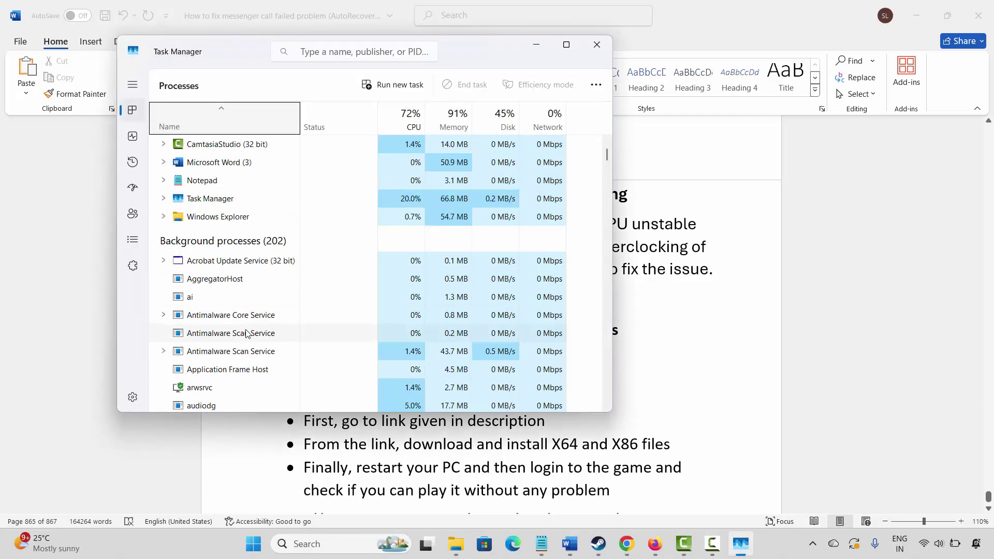
scroll(245, 335, down, 5)
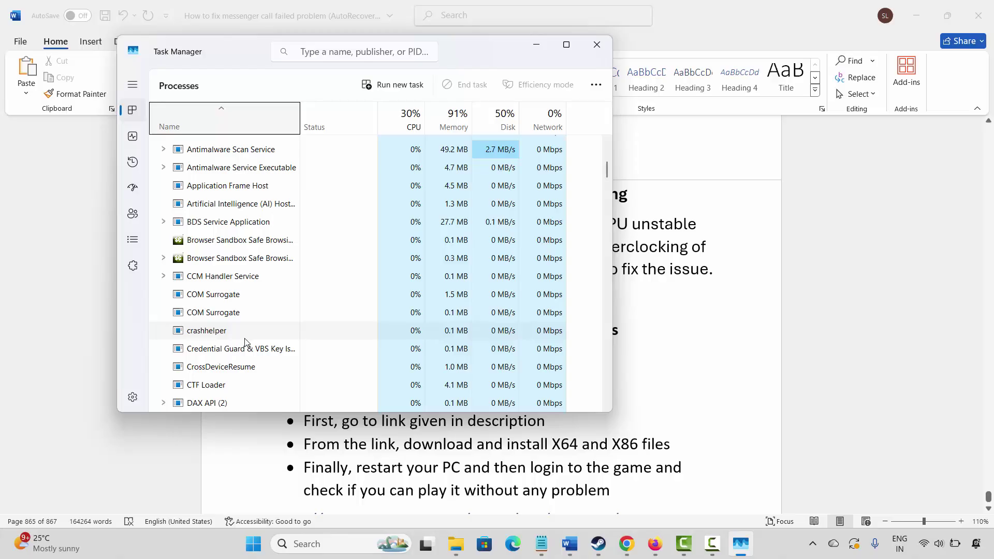
scroll(245, 344, down, 3)
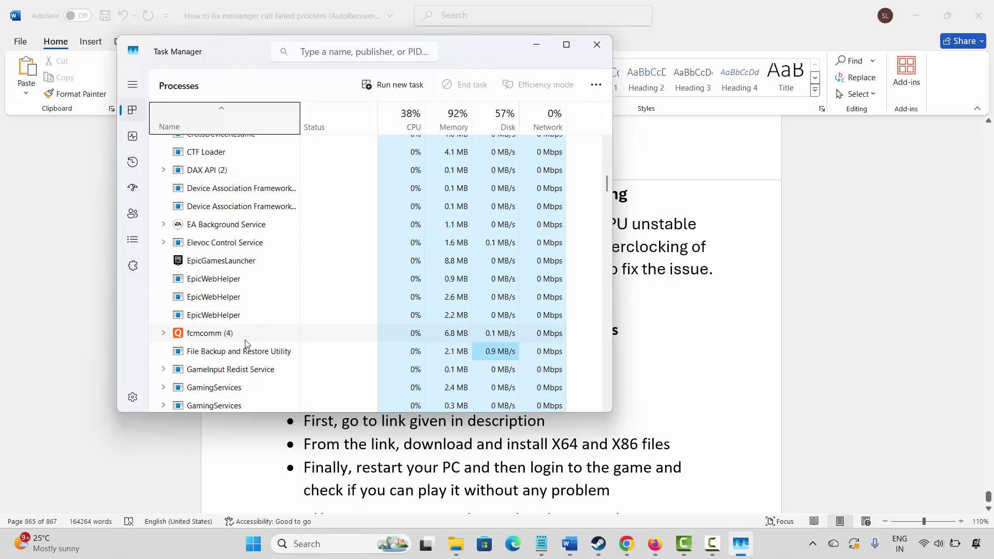
click(212, 298)
right_click(213, 299)
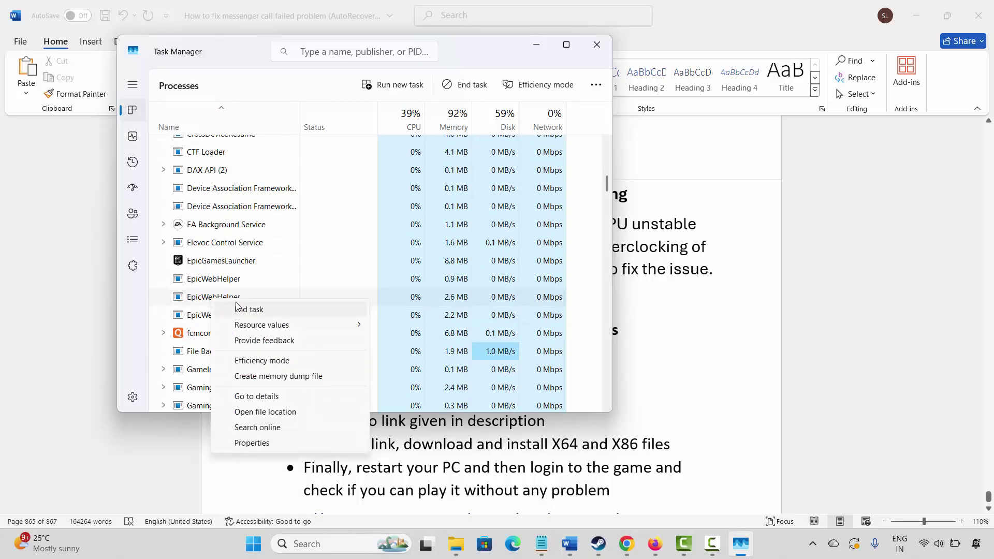
click(596, 45)
click(597, 44)
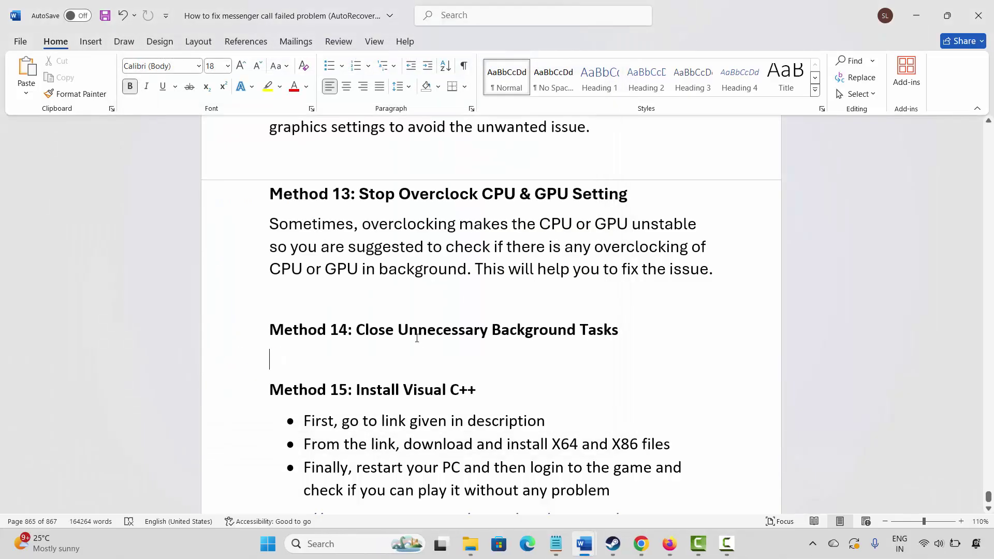
- Scroll to Method 15 and copy its Visual C++ Redistributable download link
click(377, 351)
scroll(377, 351, down, 1)
click(237, 327)
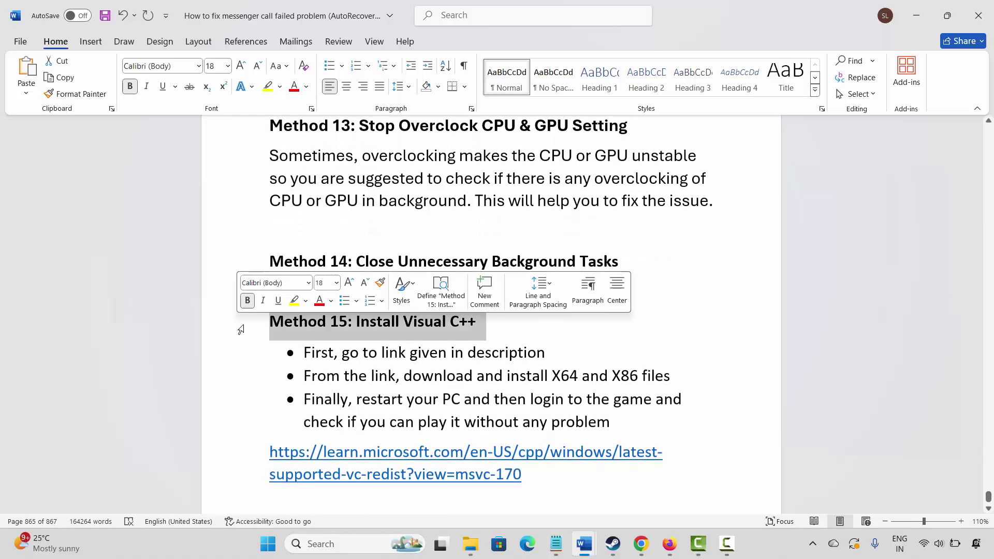
click(361, 373)
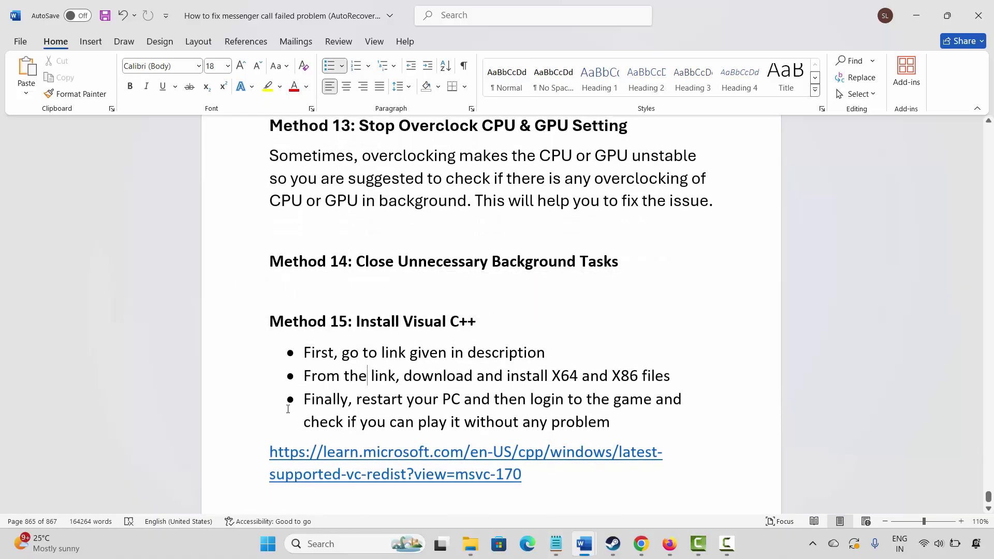
drag(272, 459, 432, 481)
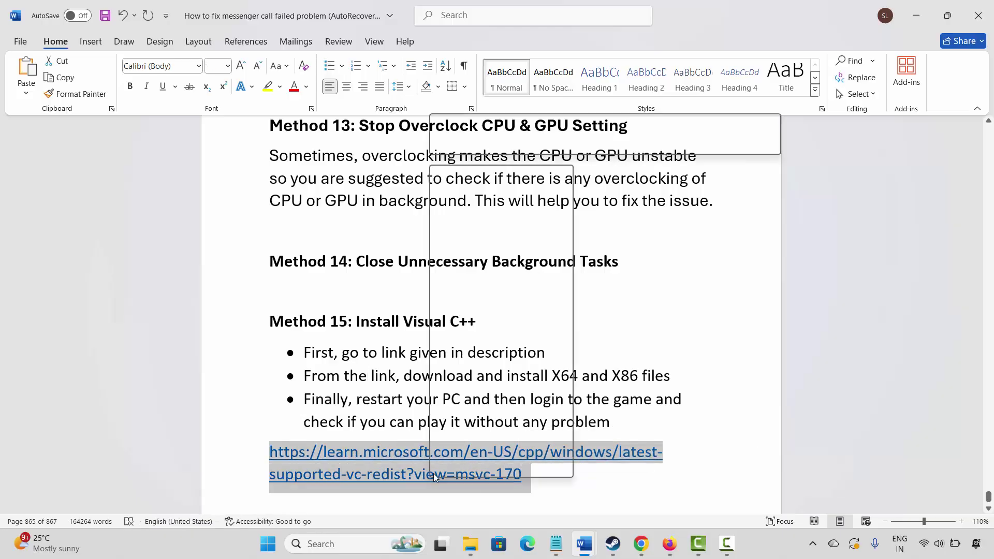
right_click(430, 477)
click(468, 212)
click(434, 376)
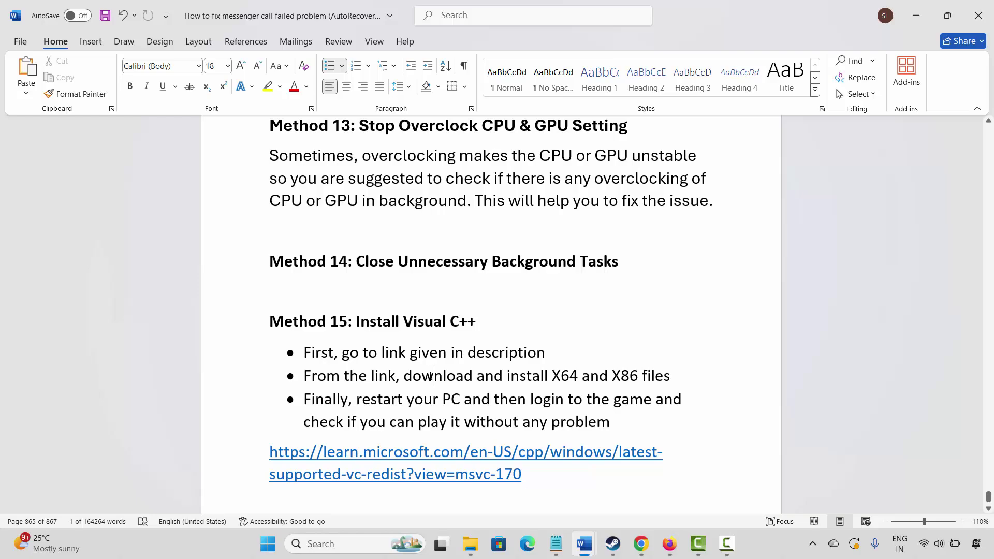
key(alt+Tab)
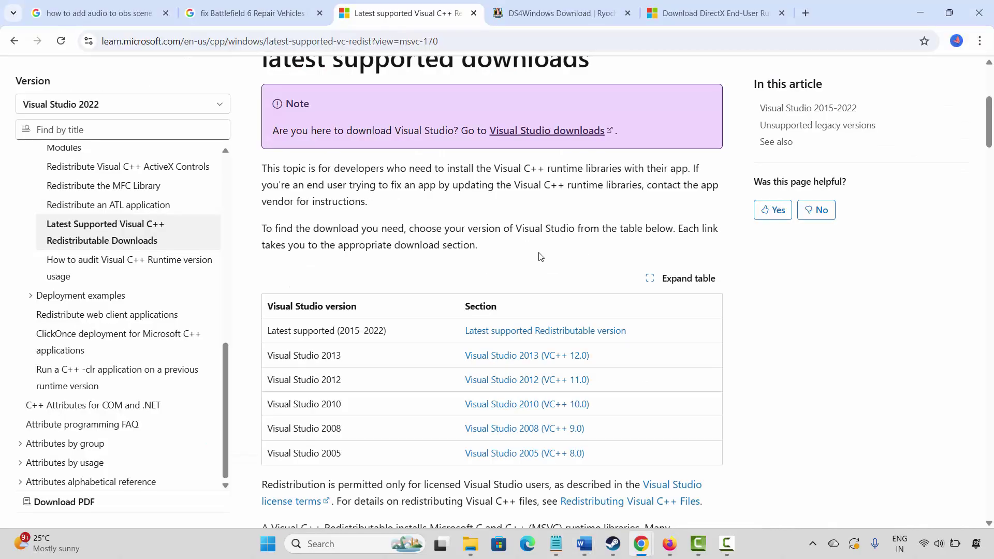
- Run VC_redist.x86 (1).exe and repair the x86 Visual C++ 2015-2022 Redistributable 14.44.35211
scroll(546, 255, down, 12)
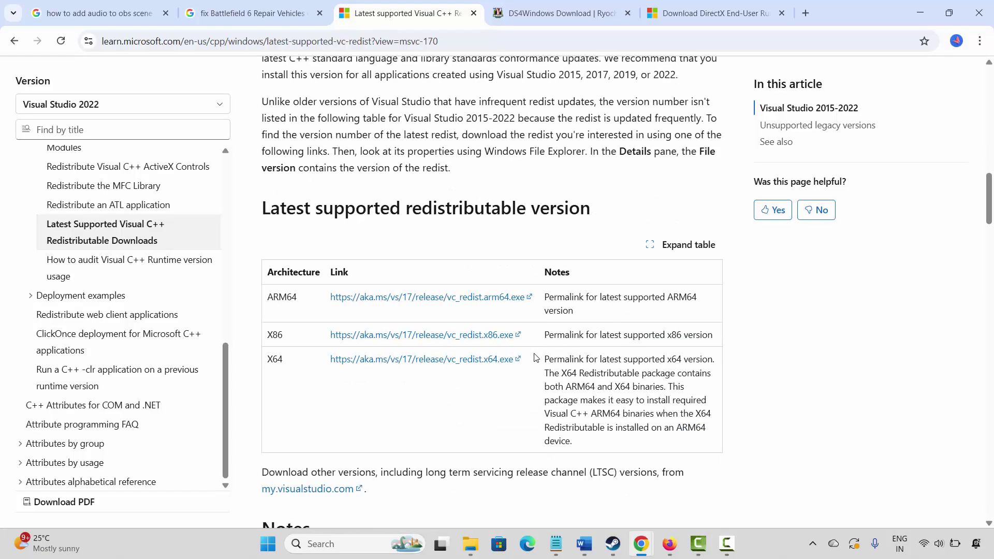
click(448, 335)
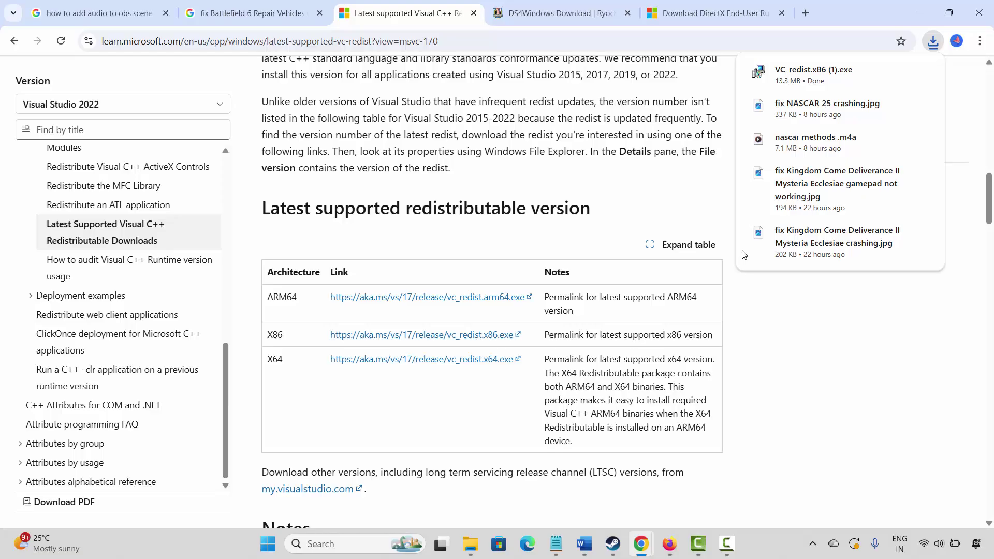
click(809, 81)
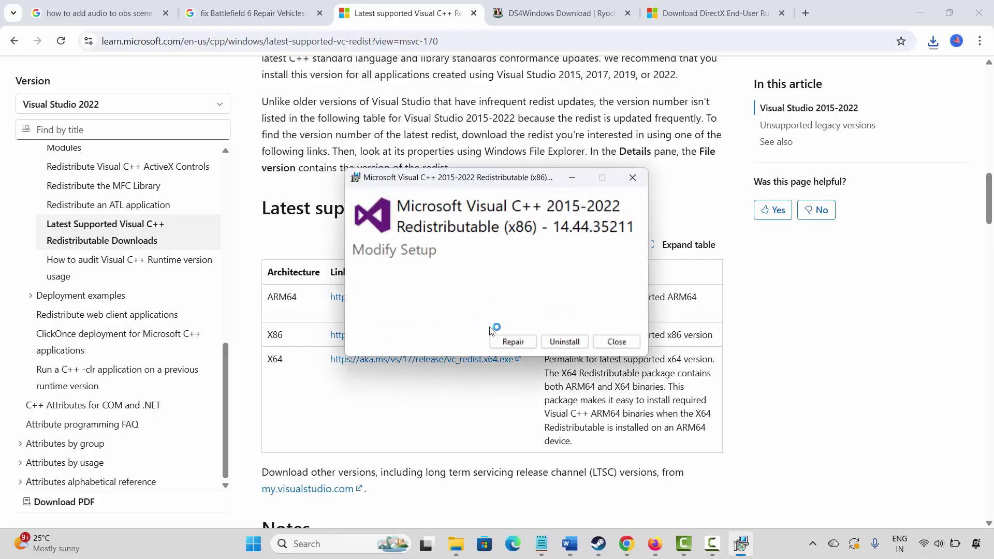
click(513, 341)
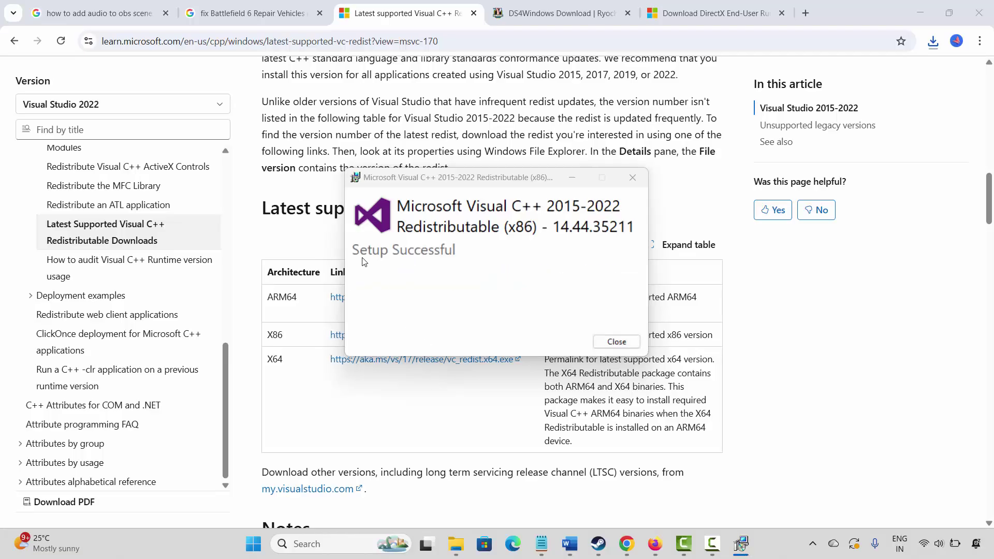
click(617, 342)
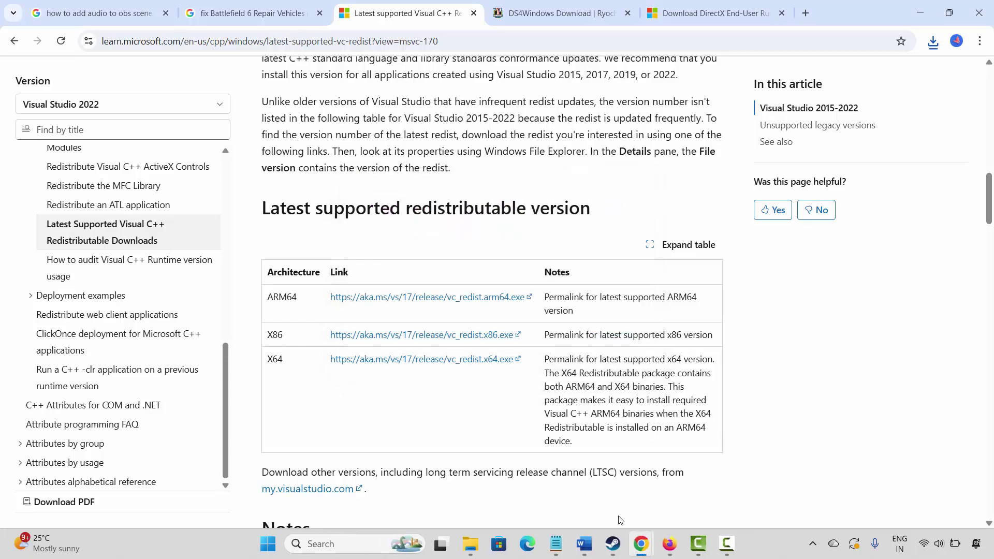
- Return to Word at Method 16: Change Virtual Memory Settings and open advanced system settings
mouse_move(590, 546)
click(445, 476)
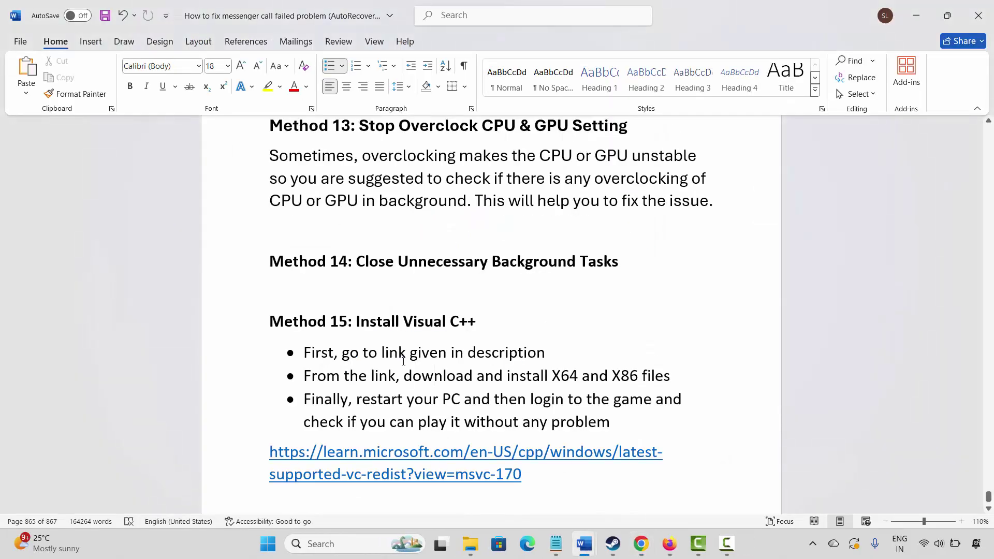
scroll(403, 361, down, 2)
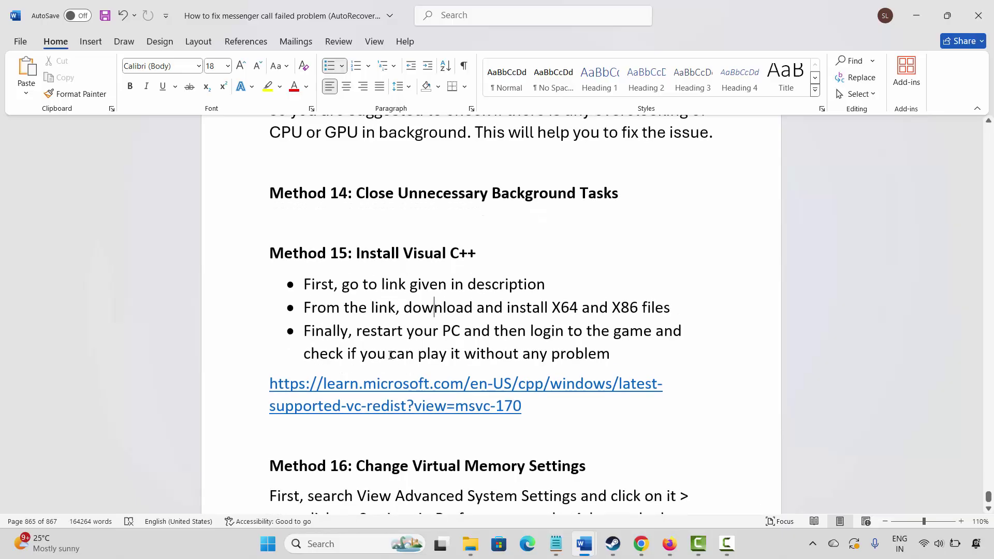
scroll(389, 354, down, 5)
drag(365, 295, 456, 295)
click(400, 369)
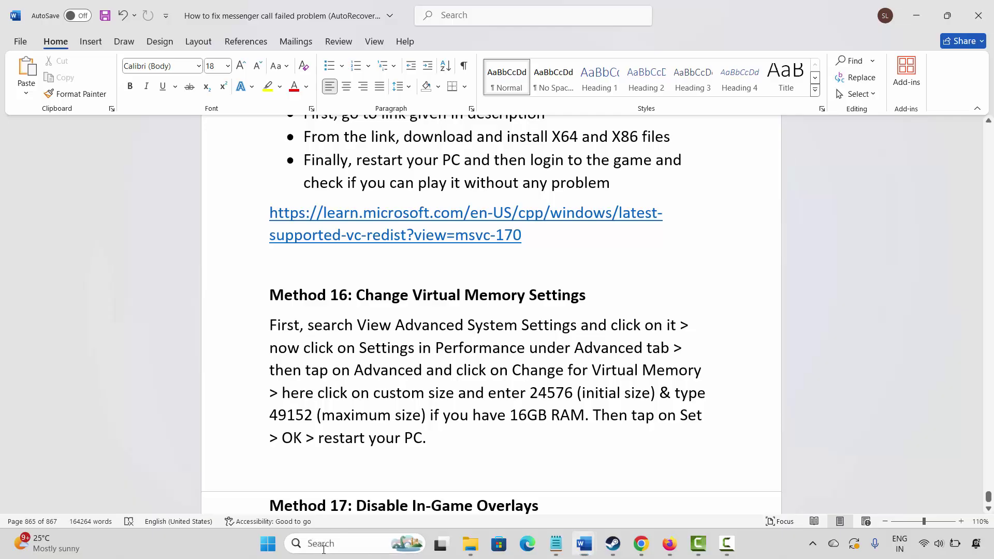
click(324, 544)
click(396, 367)
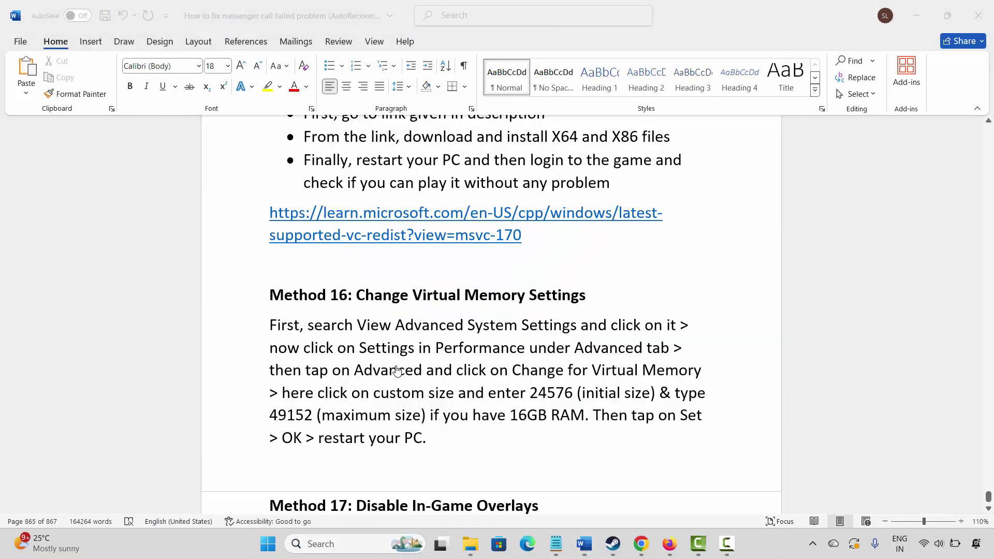
- Set drive C:'s paging file to custom size, 12288 MB initial and 24576 MB maximum
click(344, 217)
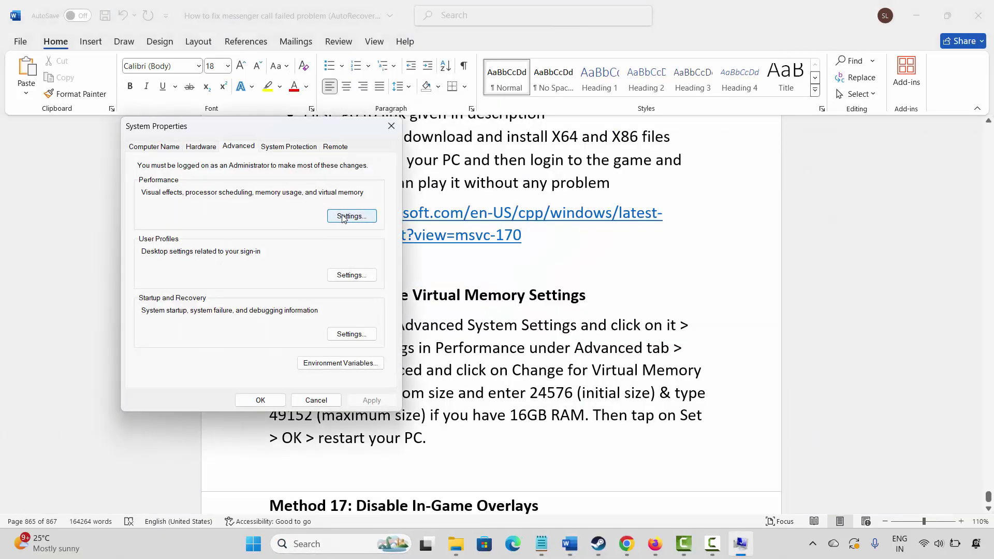
click(215, 145)
click(335, 328)
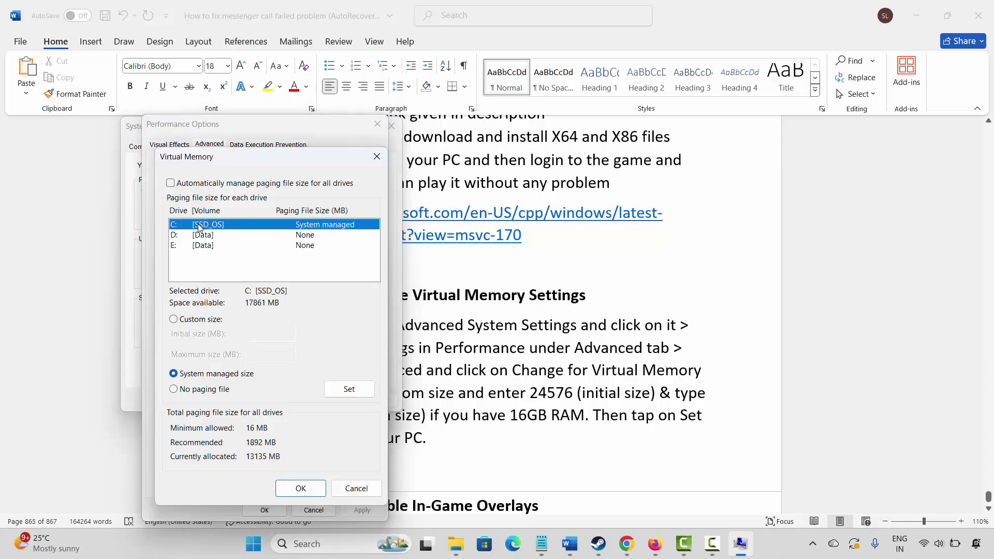
click(202, 235)
click(202, 245)
click(203, 224)
click(174, 319)
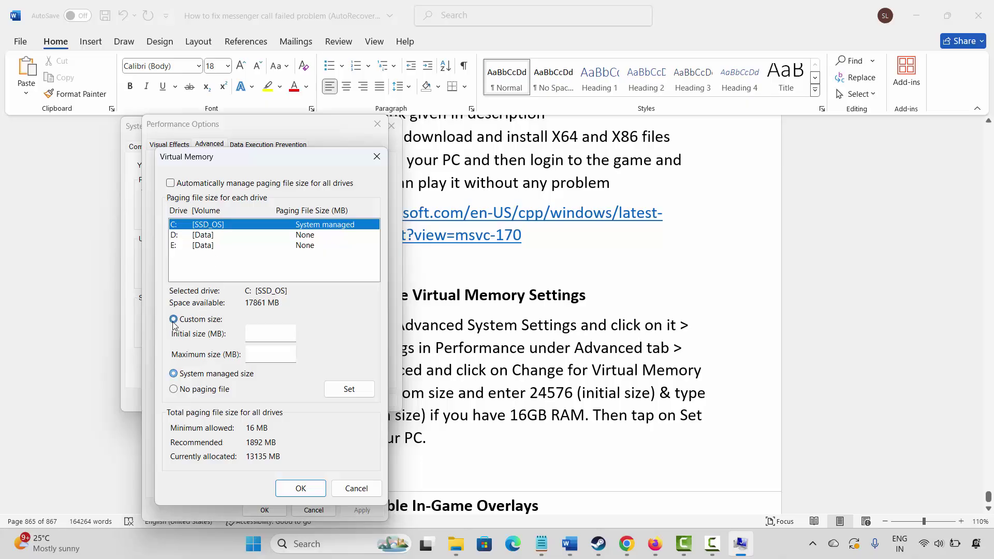
click(256, 330)
text(12288)
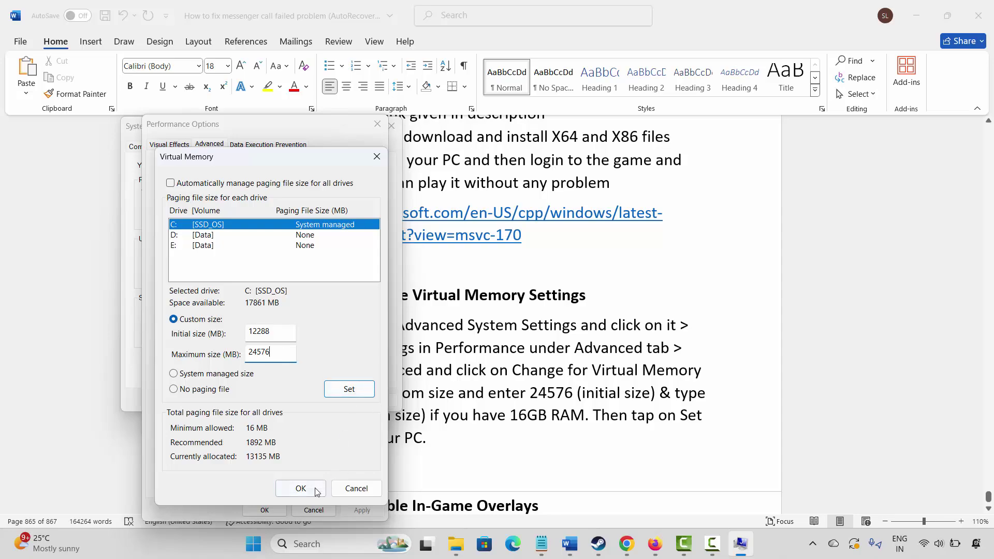
click(376, 157)
click(377, 124)
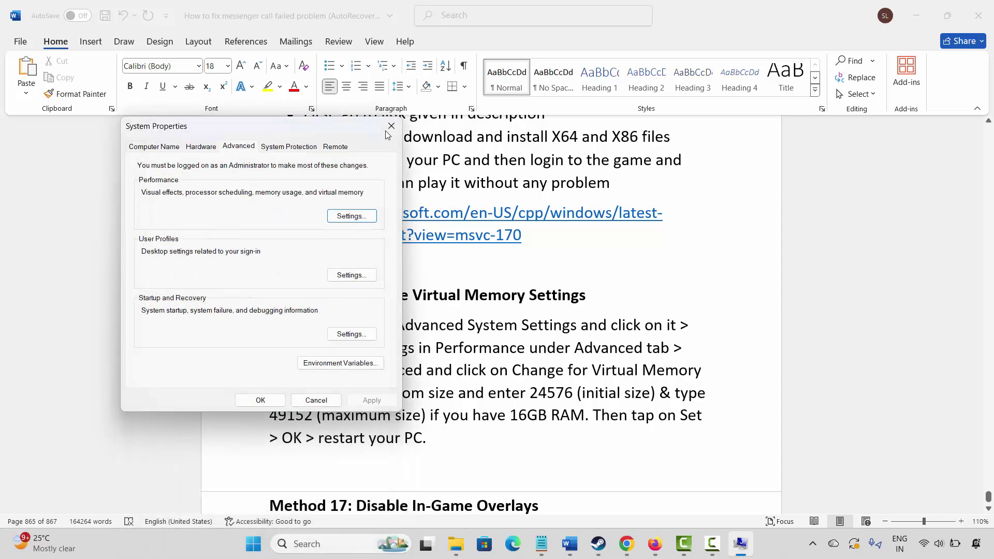
click(391, 126)
- Scroll the Word notes down to Method 17
scroll(405, 344, down, 2)
triple_click(271, 334)
click(374, 388)
scroll(484, 396, down, 1)
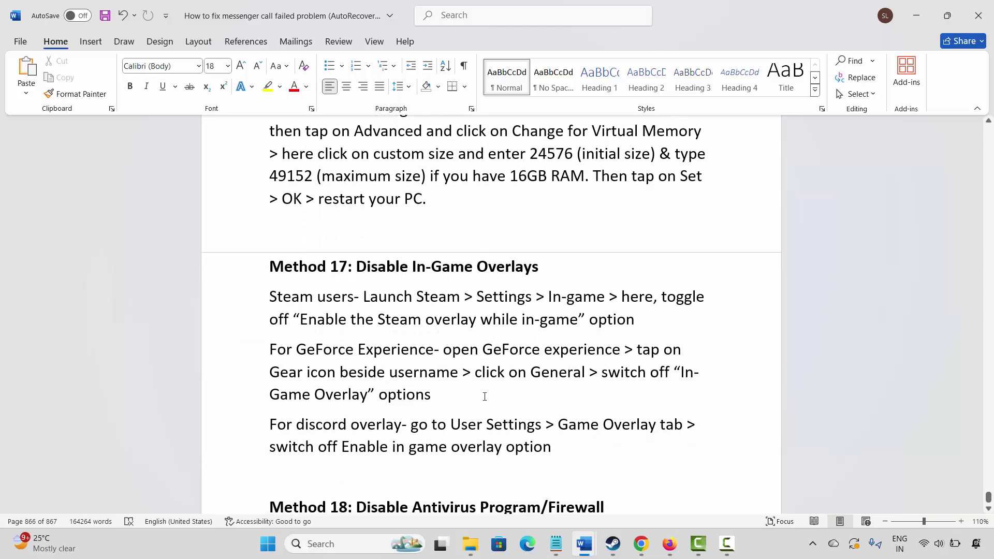
click(613, 543)
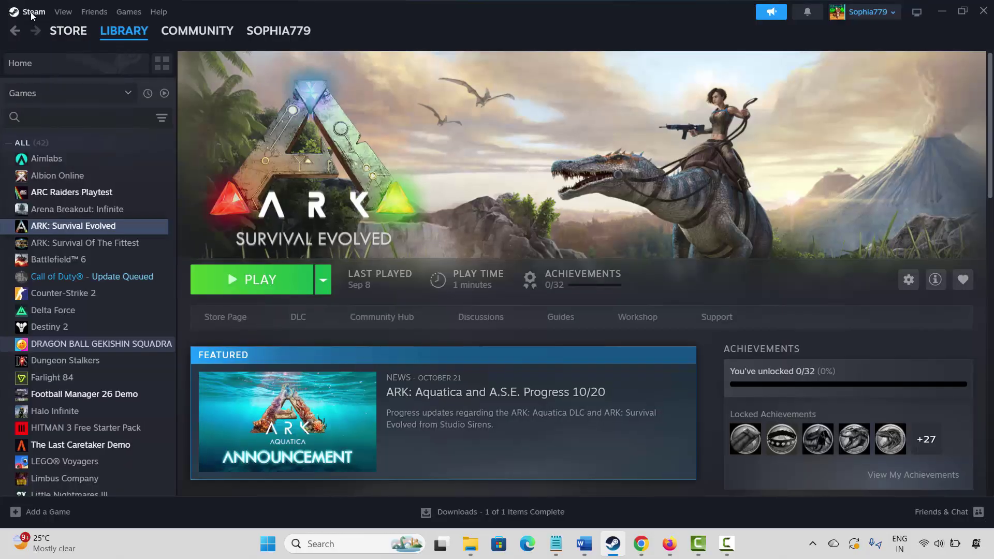
- Confirm the Steam Overlay is off under Settings > In Game, then review Word's GeForce Experience steps
click(31, 11)
click(43, 150)
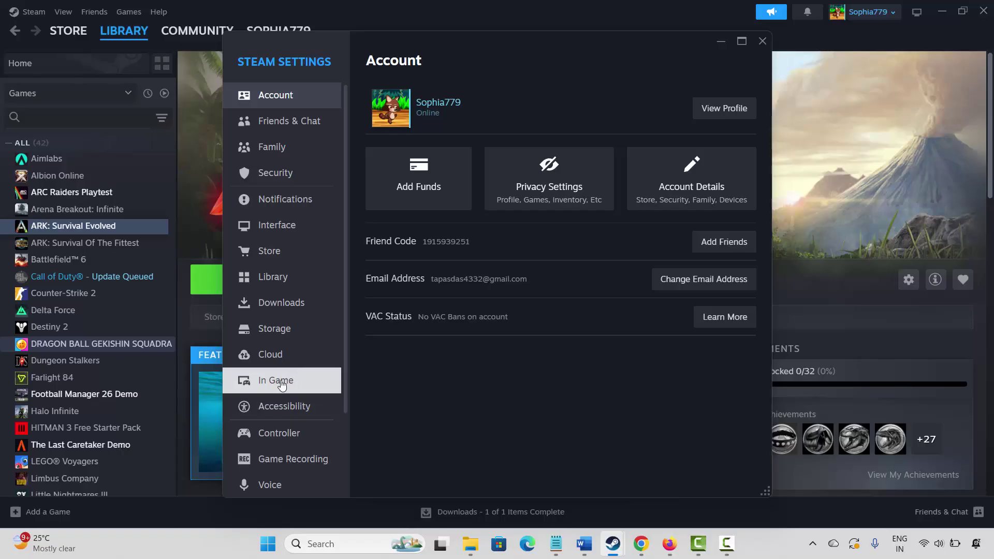
click(283, 381)
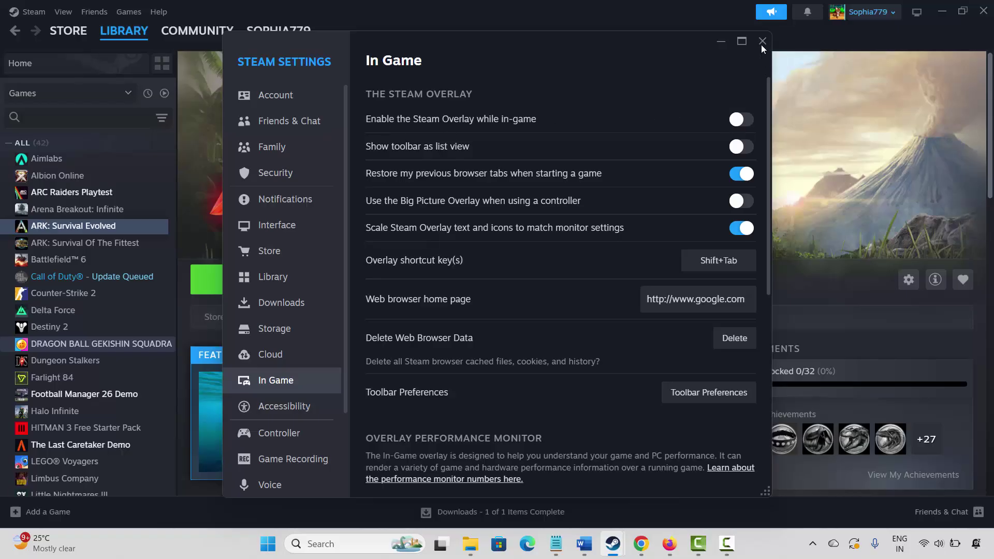
key(Escape)
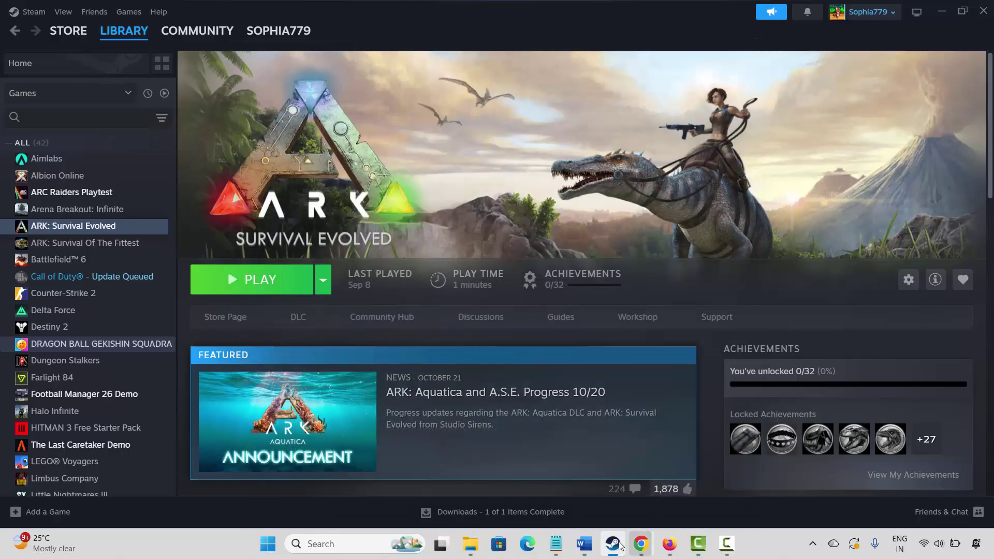
click(622, 548)
drag(315, 348, 433, 351)
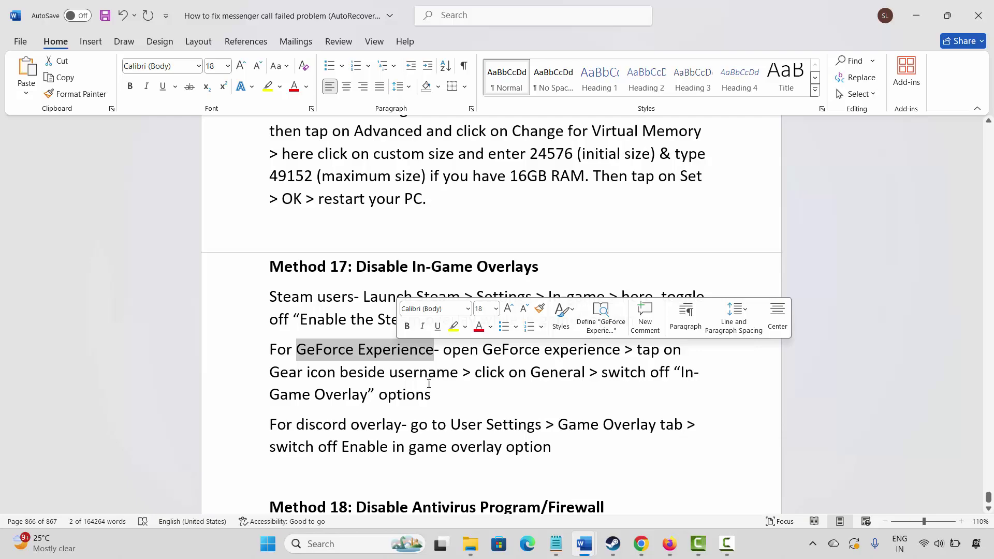
- Review the Discord overlay steps, scroll to Method 18: Disable Antivirus Program/Firewall, and open search
drag(351, 424, 317, 447)
click(524, 446)
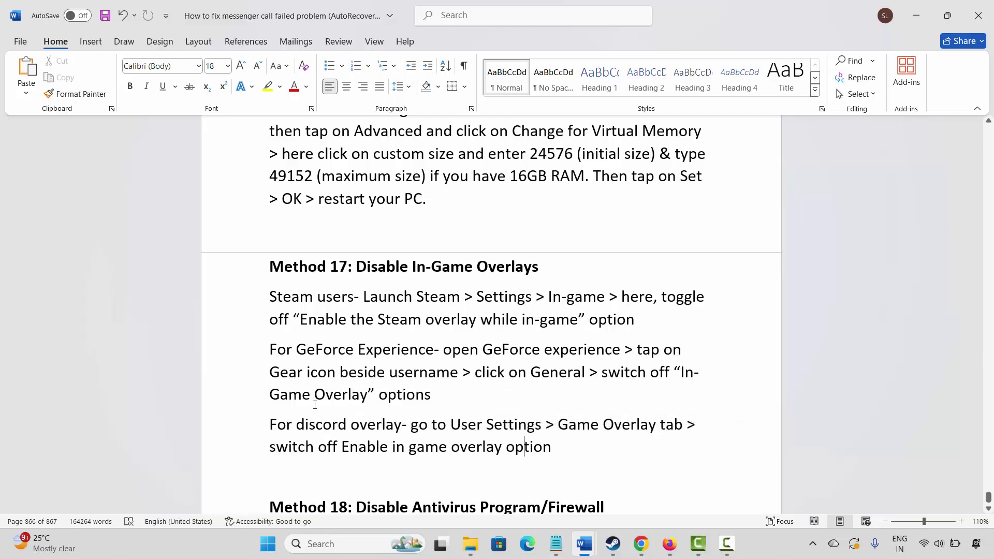
scroll(322, 410, down, 3)
click(241, 350)
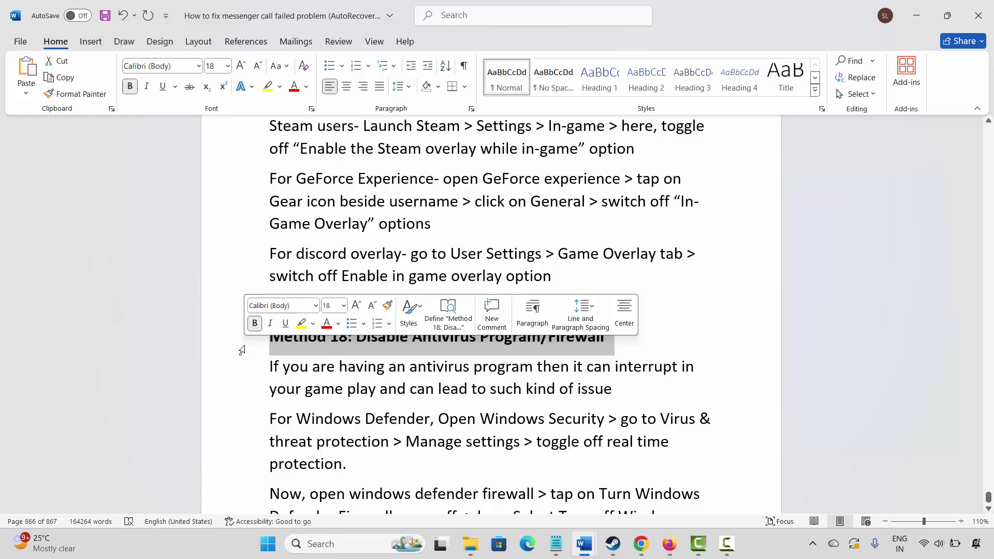
scroll(365, 397, down, 2)
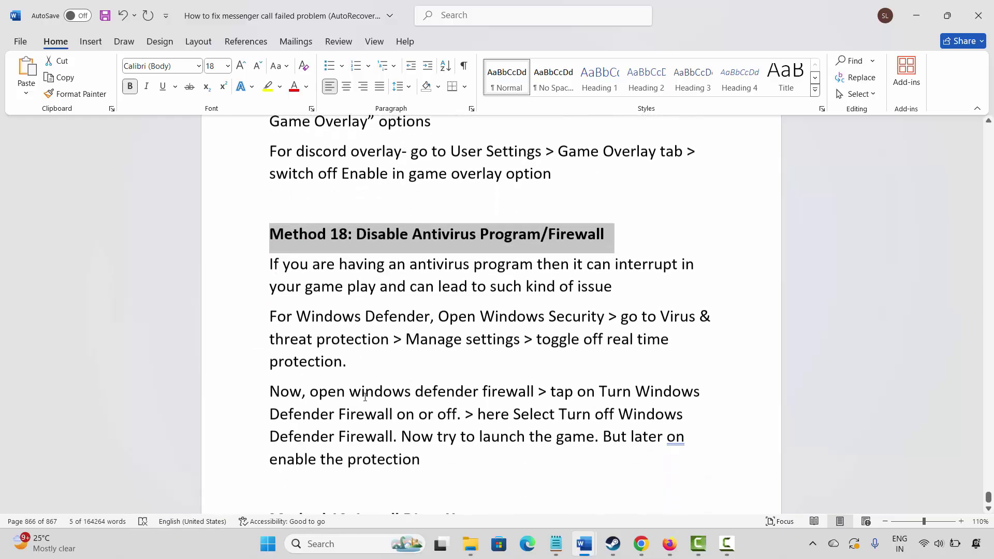
scroll(364, 396, down, 1)
click(321, 544)
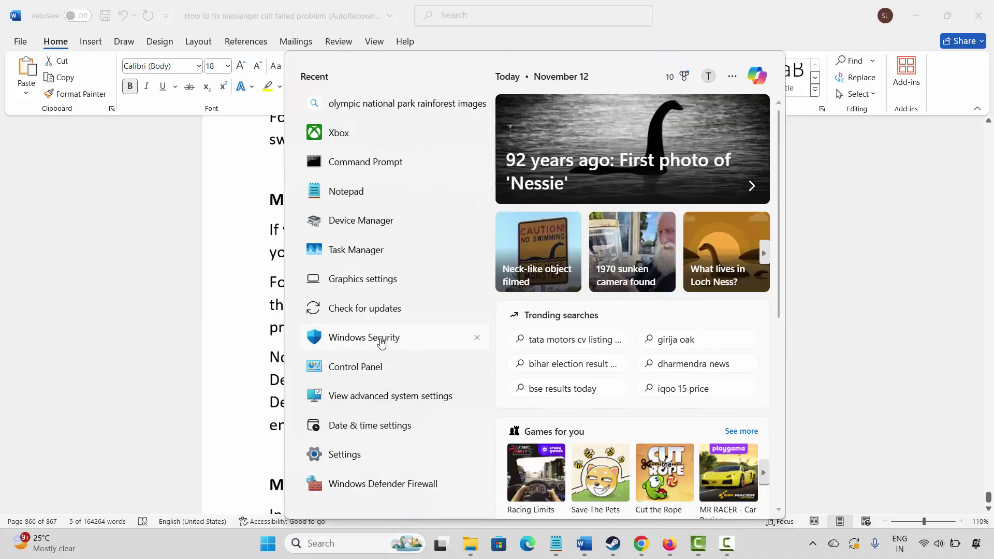
- Open Windows Security's Virus & threat protection page and its Manage settings
click(380, 341)
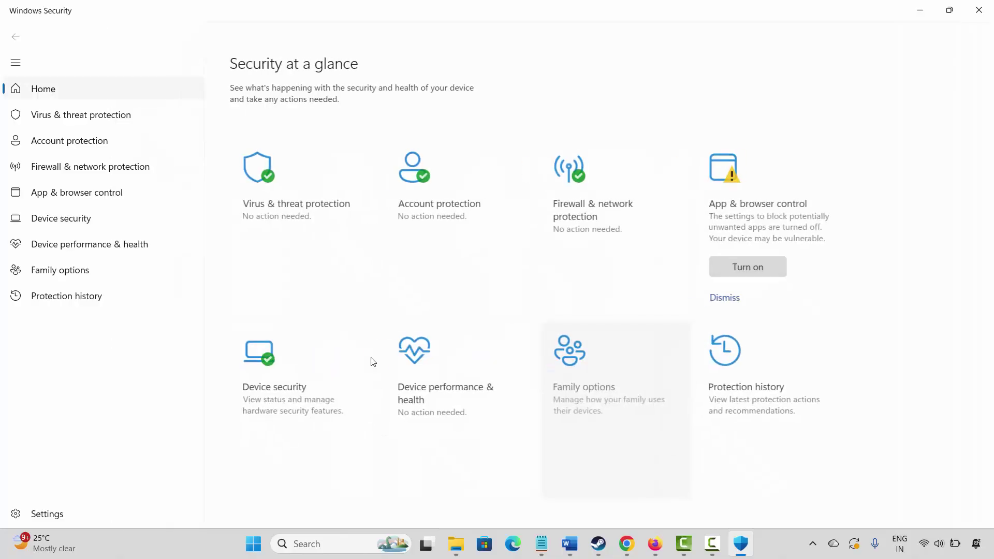
click(85, 119)
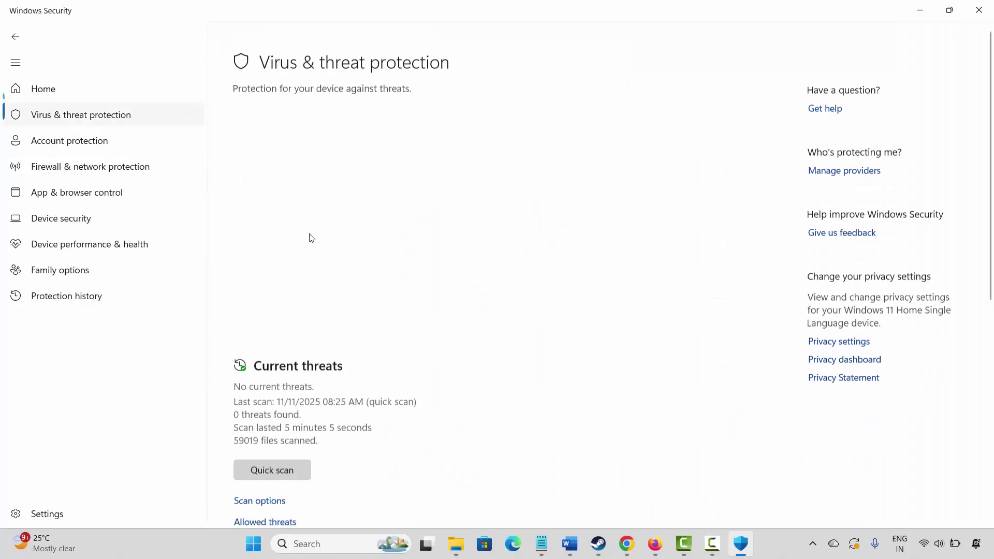
scroll(348, 383, down, 7)
scroll(346, 387, down, 1)
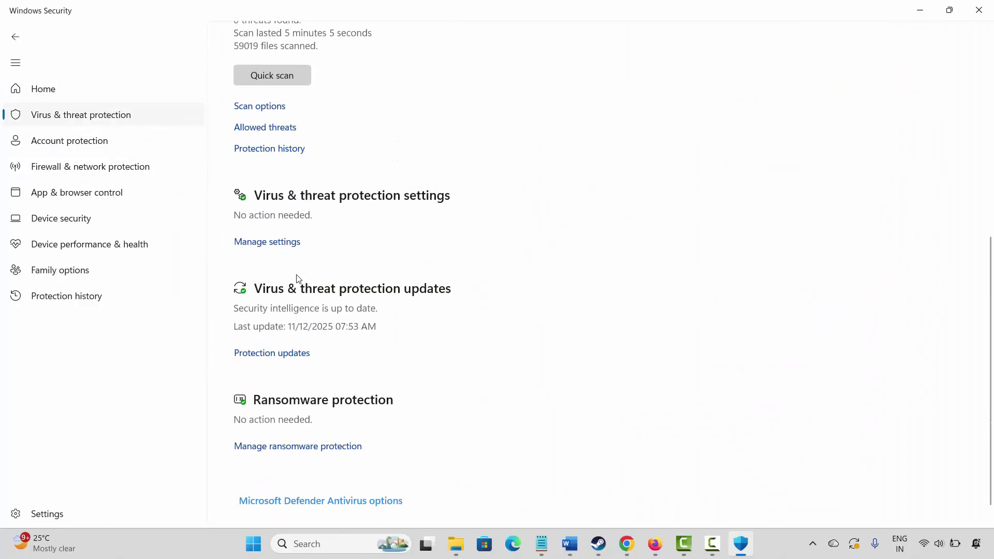
click(269, 240)
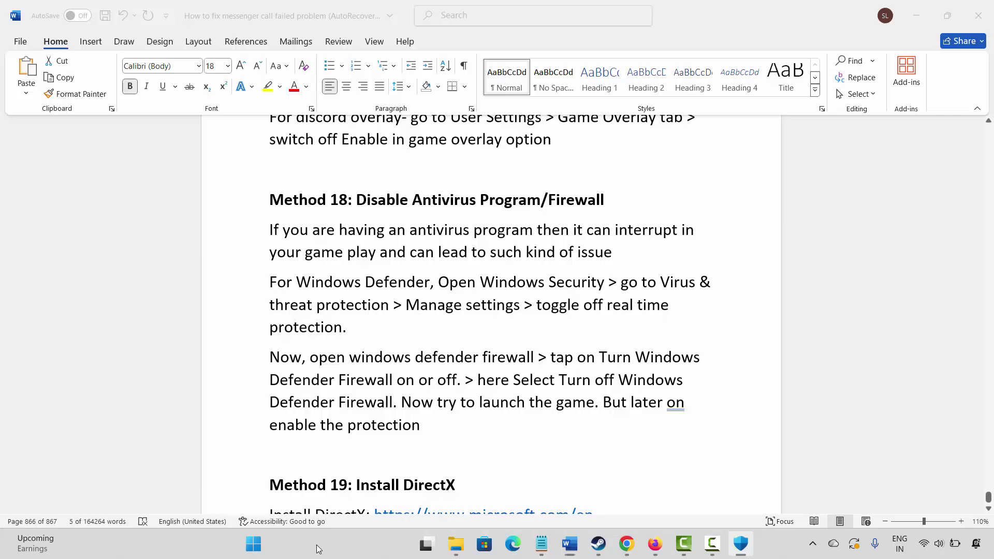
- Switch Windows Defender Firewall off for private and public networks, apply, and close the window
click(318, 548)
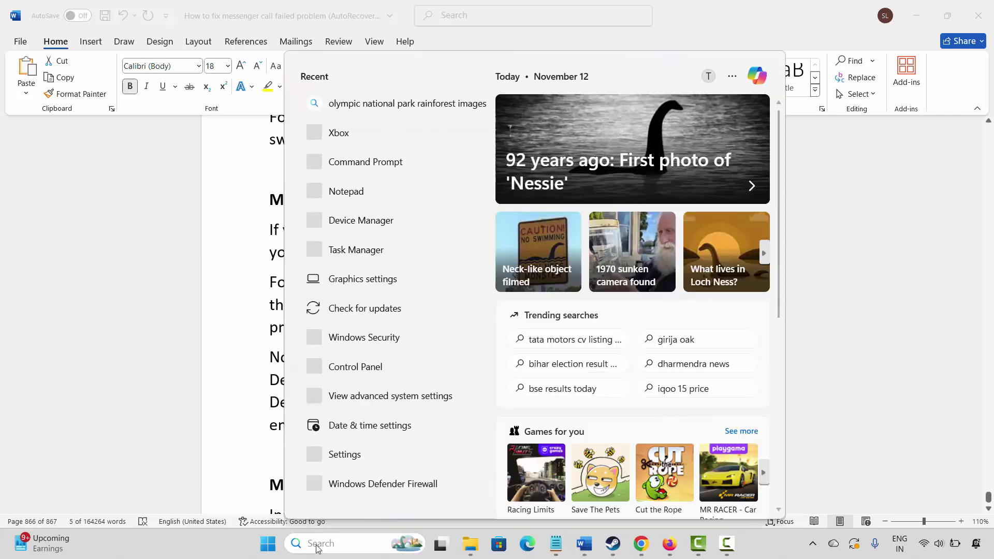
click(383, 486)
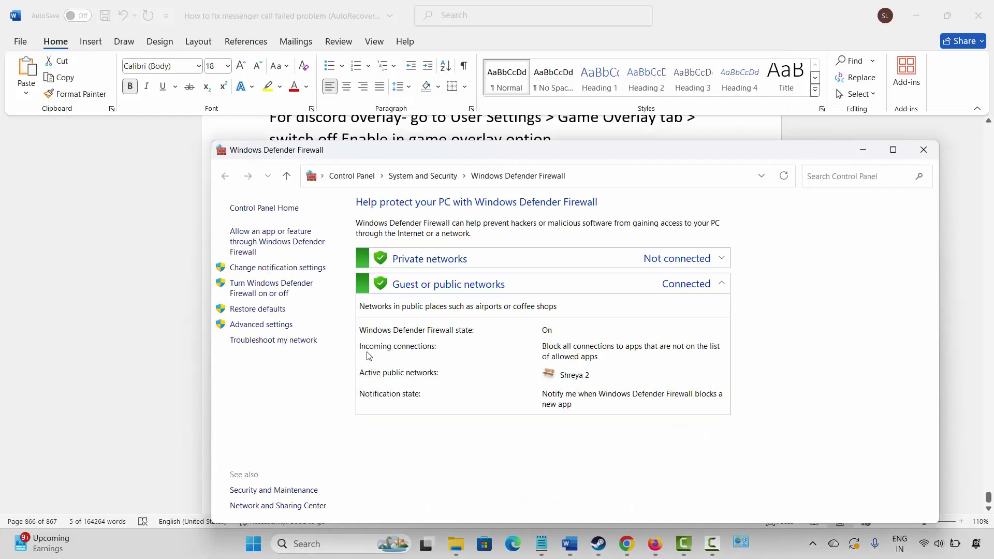
click(271, 293)
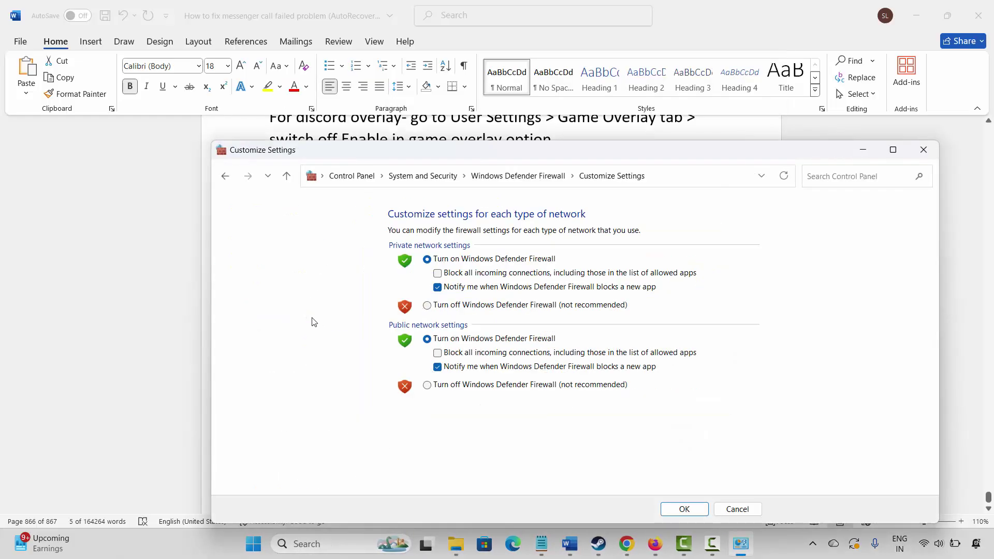
click(428, 306)
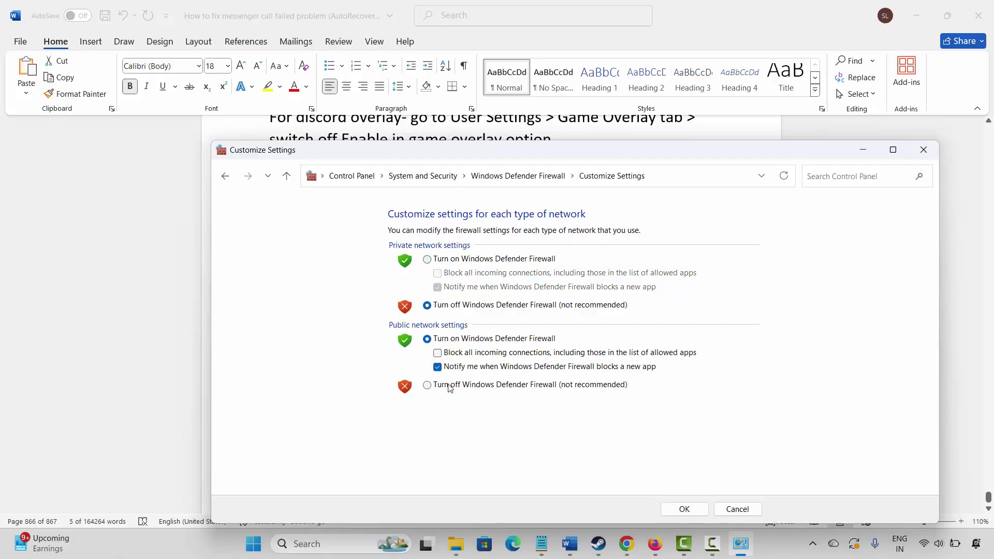
click(428, 386)
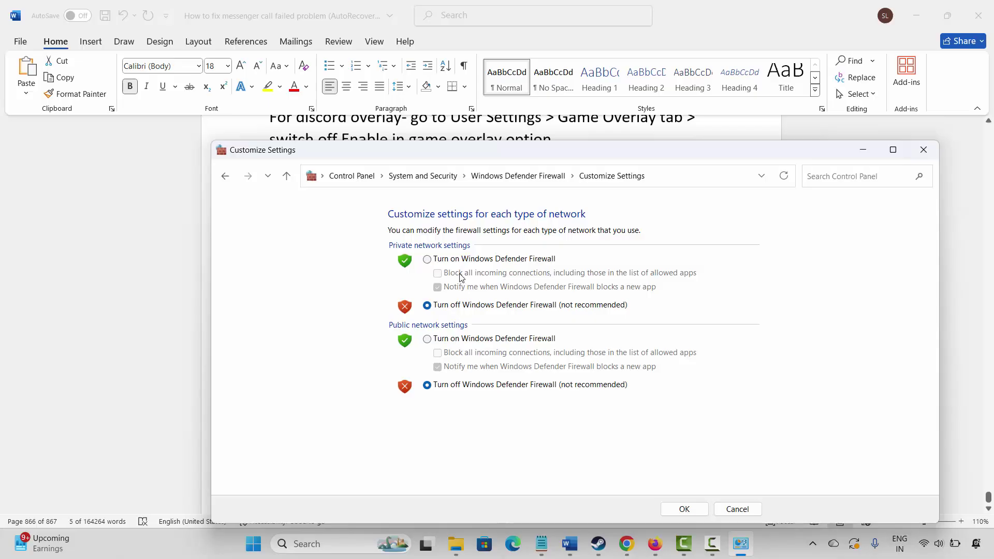
click(685, 509)
click(924, 150)
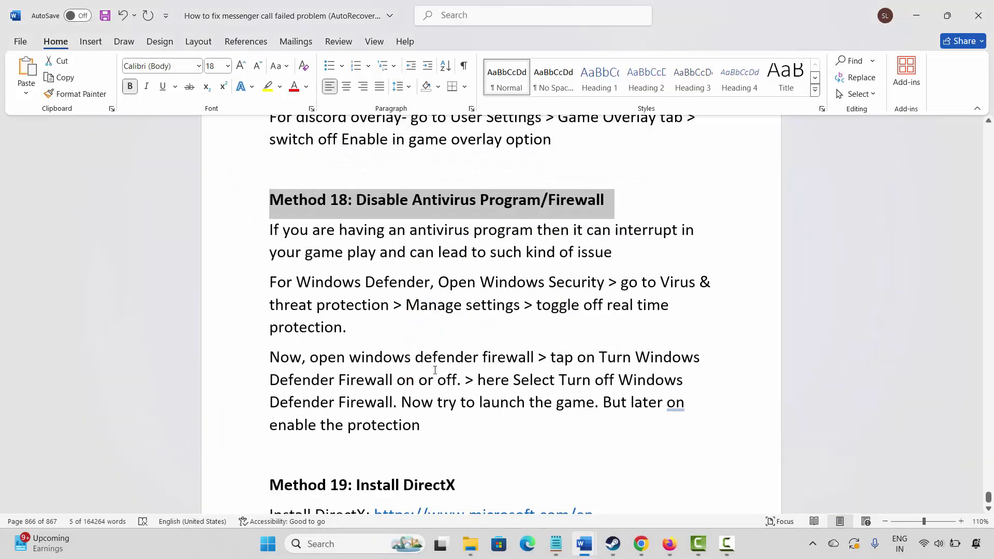
- Open the Method 19 DirectX End-User Runtime link from the Word guide in the browser
scroll(434, 370, down, 1)
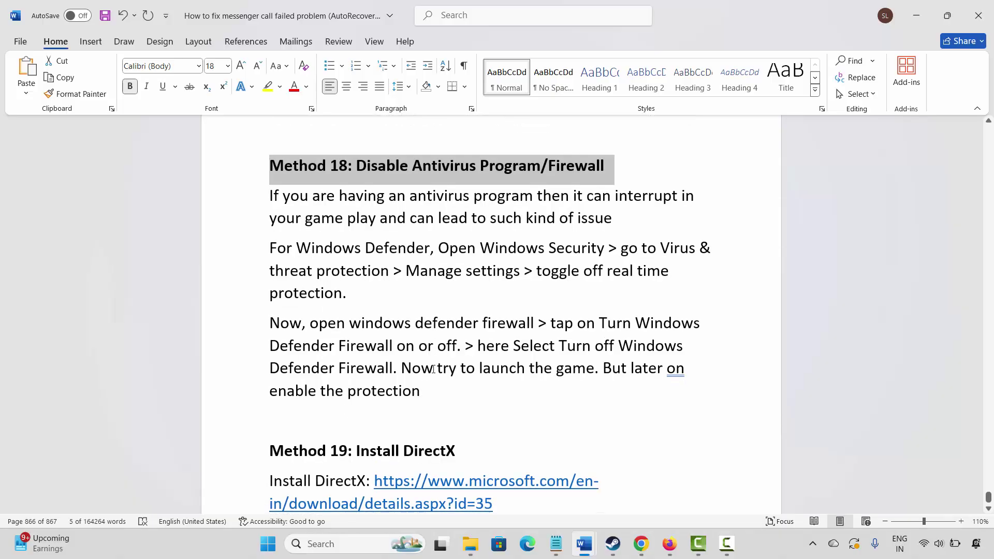
scroll(388, 345, down, 2)
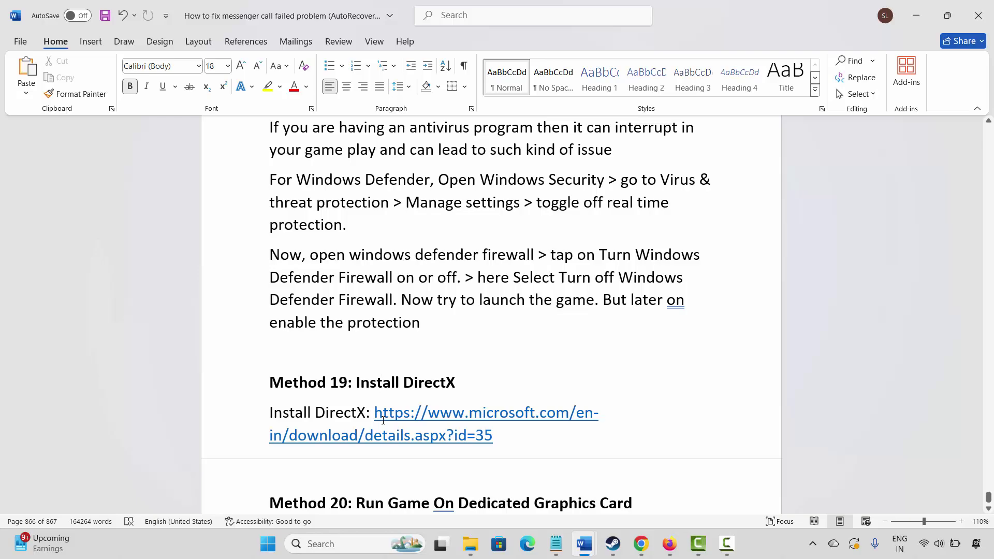
drag(376, 413, 493, 435)
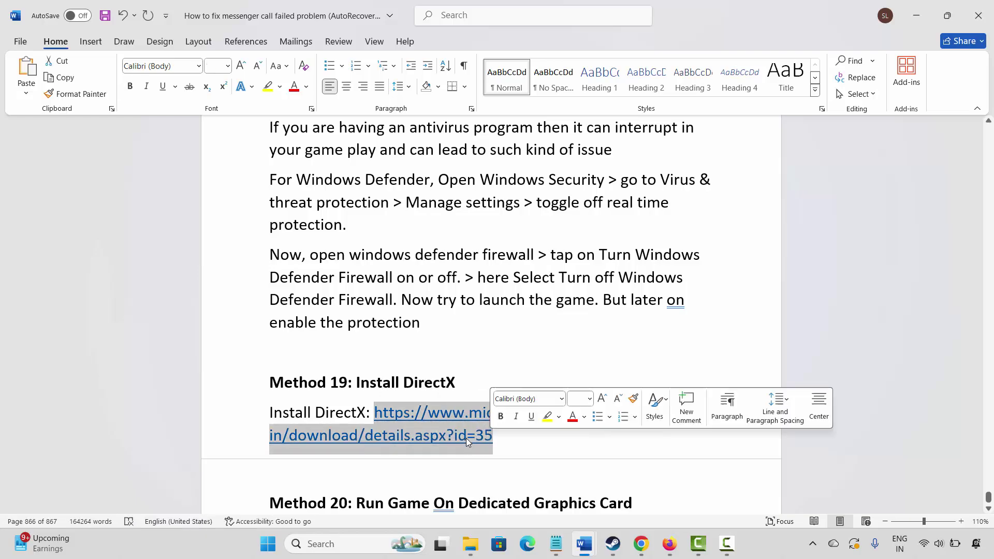
right_click(445, 436)
click(477, 253)
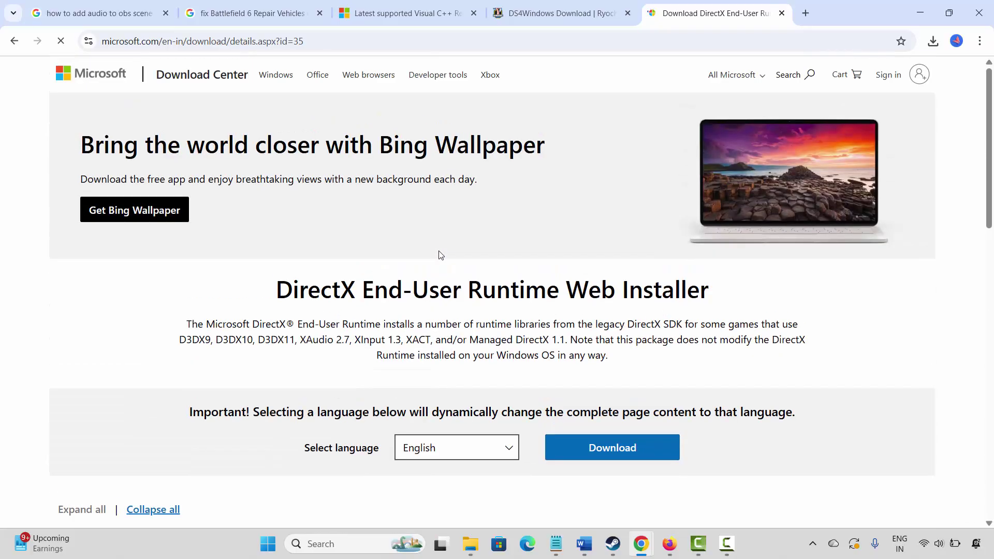
- Download the 288.4 KB dxwebsetup.exe DirectX installer, then bring the Word guide back
scroll(440, 253, down, 4)
click(609, 259)
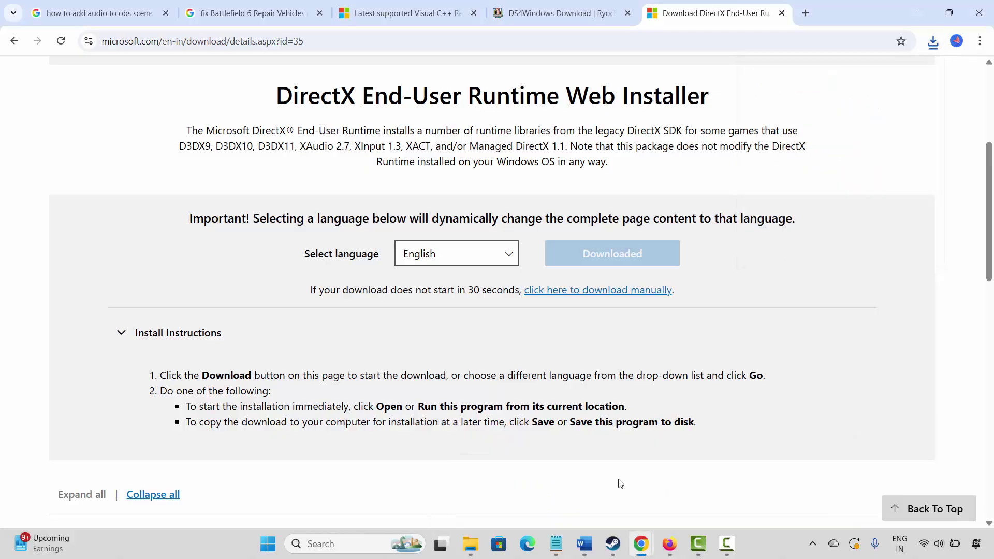
mouse_move(584, 544)
click(475, 489)
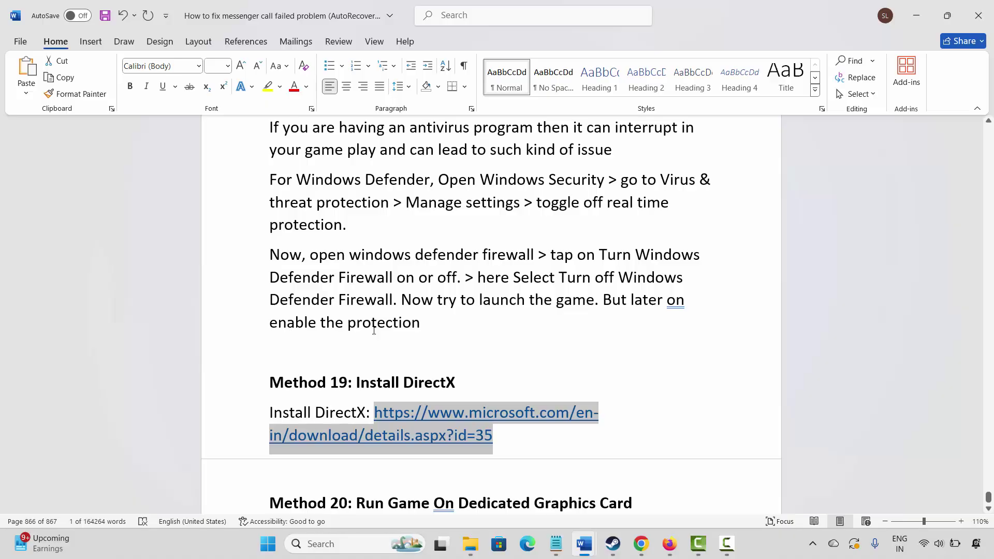
- Move to Method 20 in Word and bring up the Windows Graphics settings page
scroll(373, 329, down, 1)
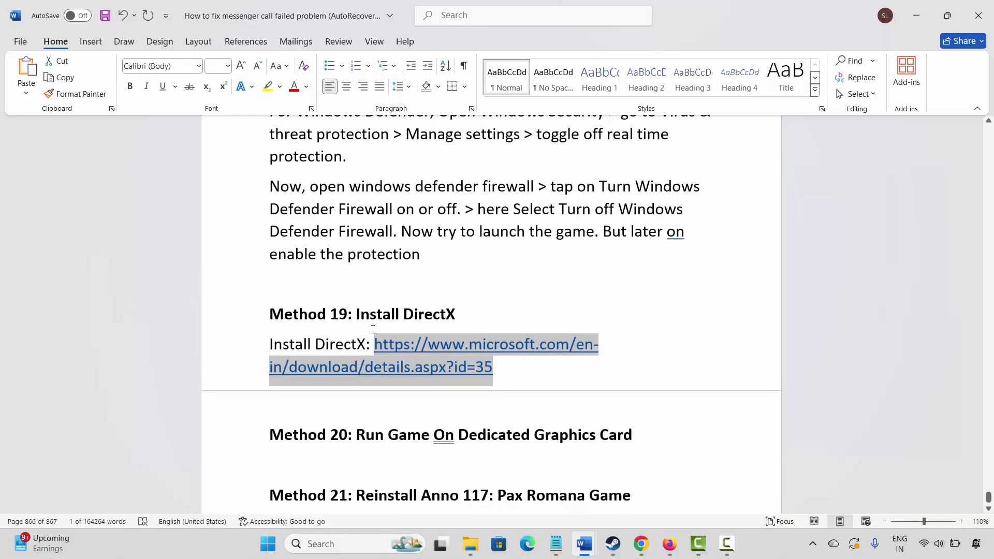
click(250, 438)
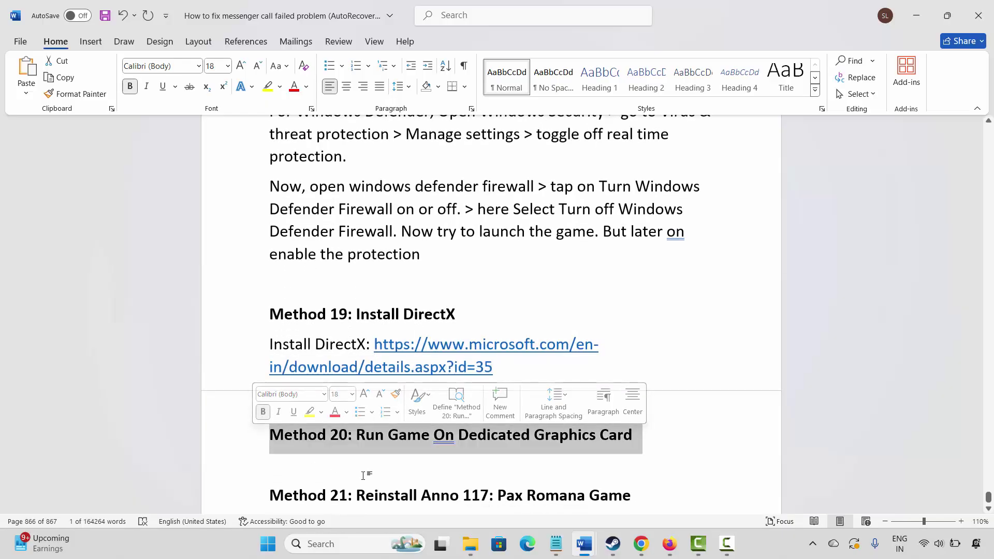
key(super+s)
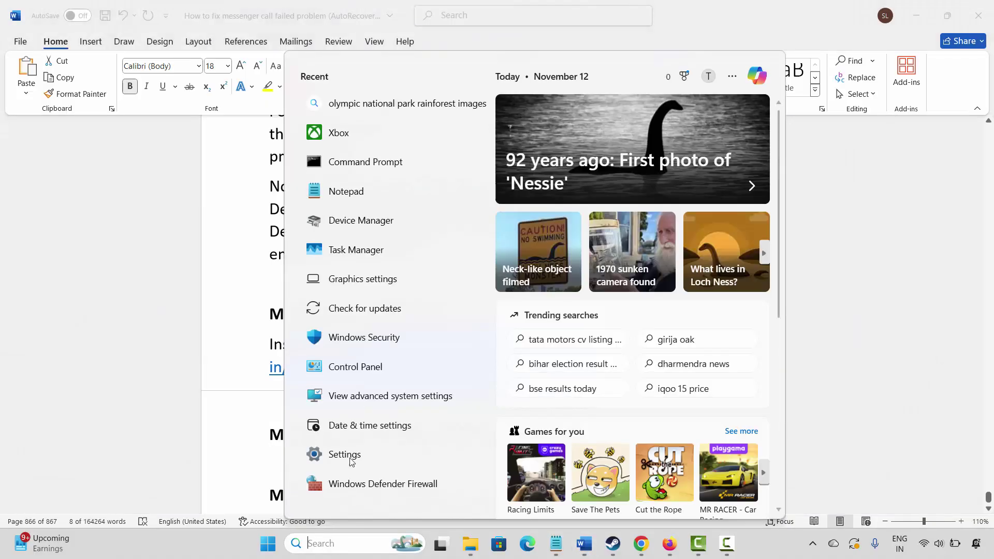
click(372, 280)
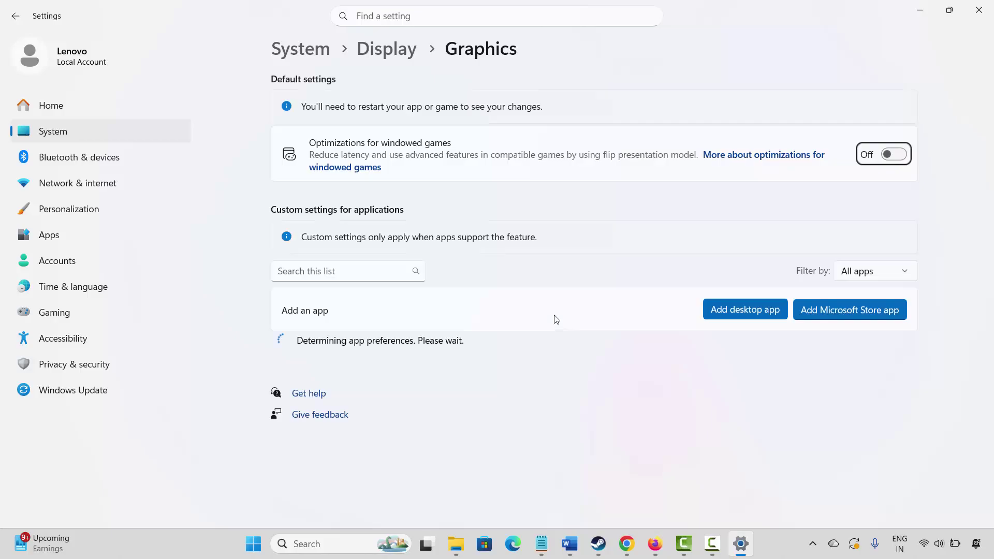
- Set ArkEGSLauncher's GPU preference to High Performance and close Settings
click(751, 309)
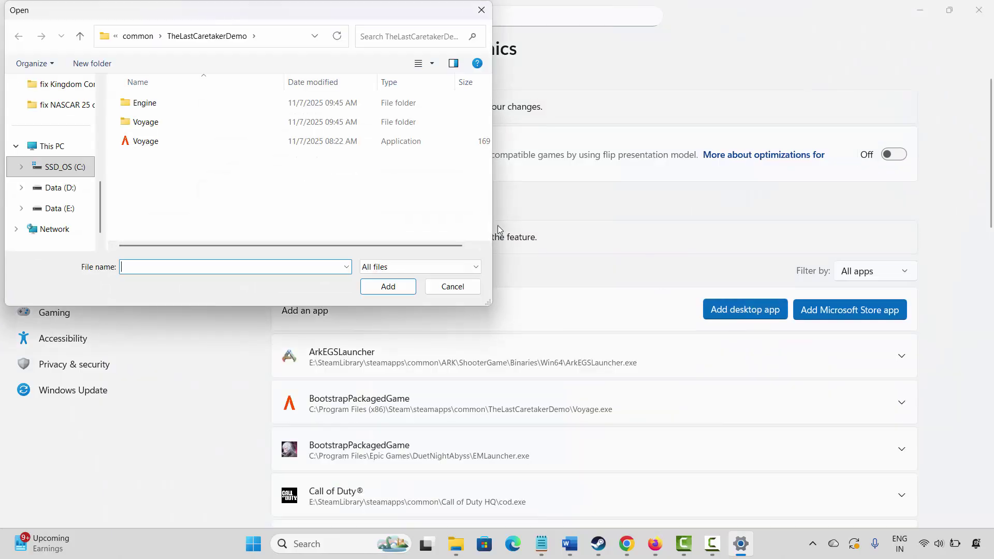
click(139, 38)
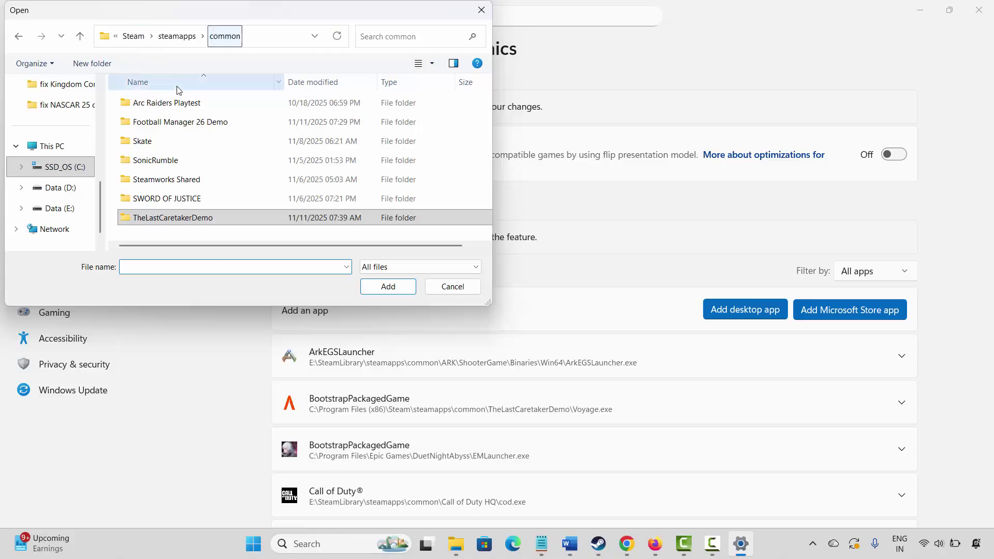
click(444, 290)
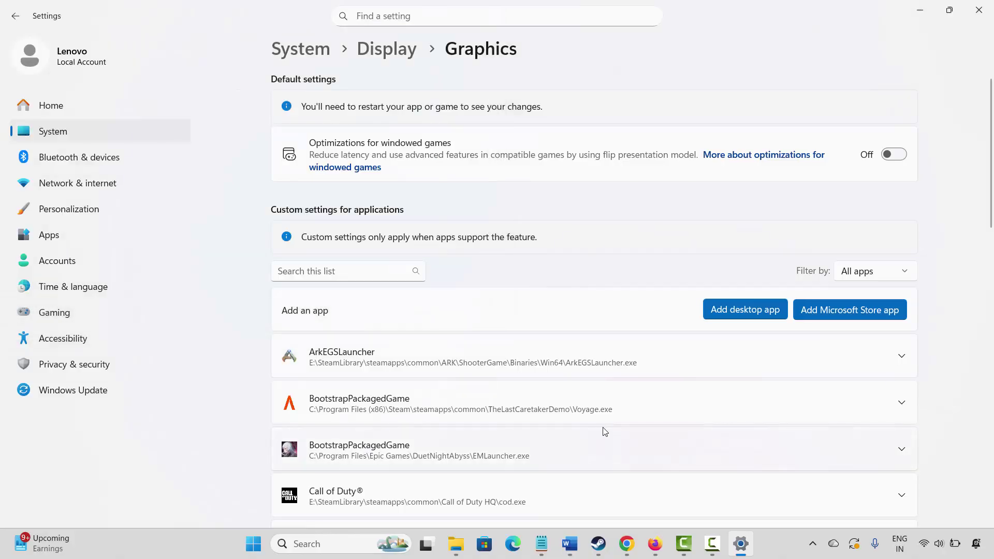
scroll(597, 431, down, 4)
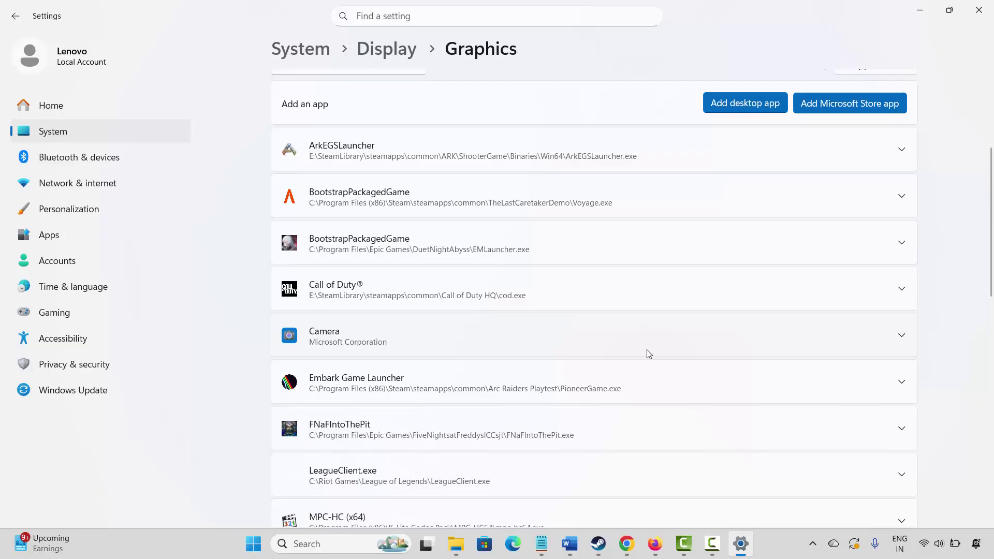
click(901, 151)
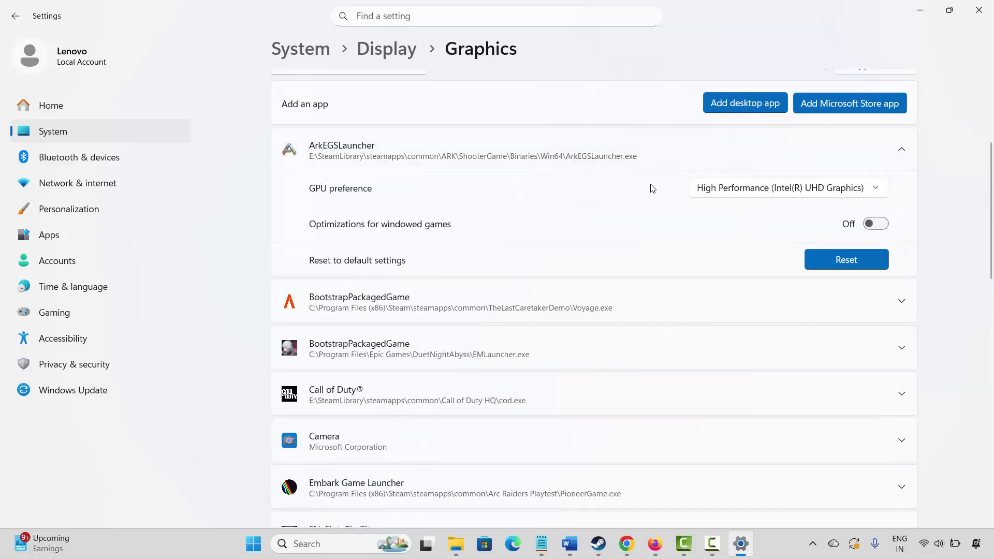
click(757, 193)
click(761, 198)
click(979, 9)
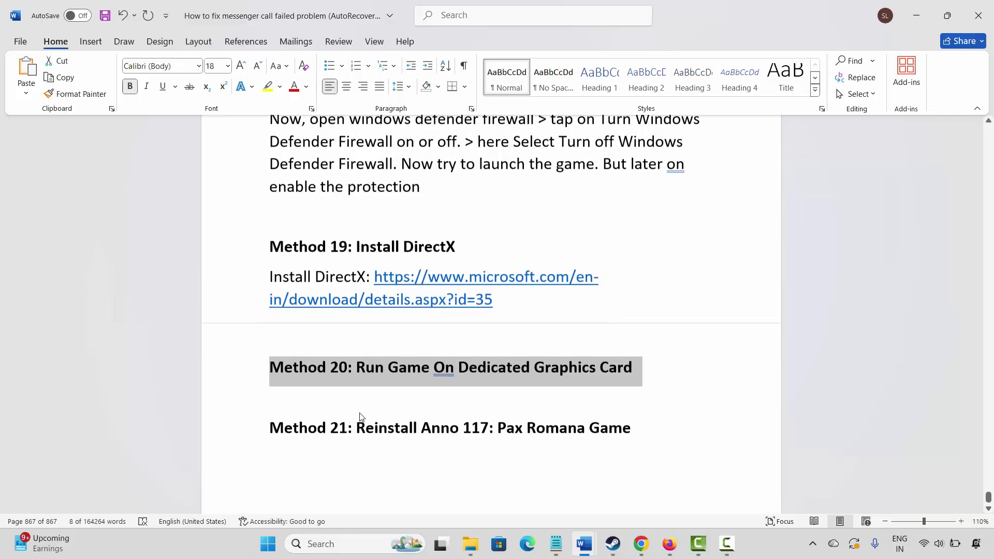
click(228, 435)
click(450, 476)
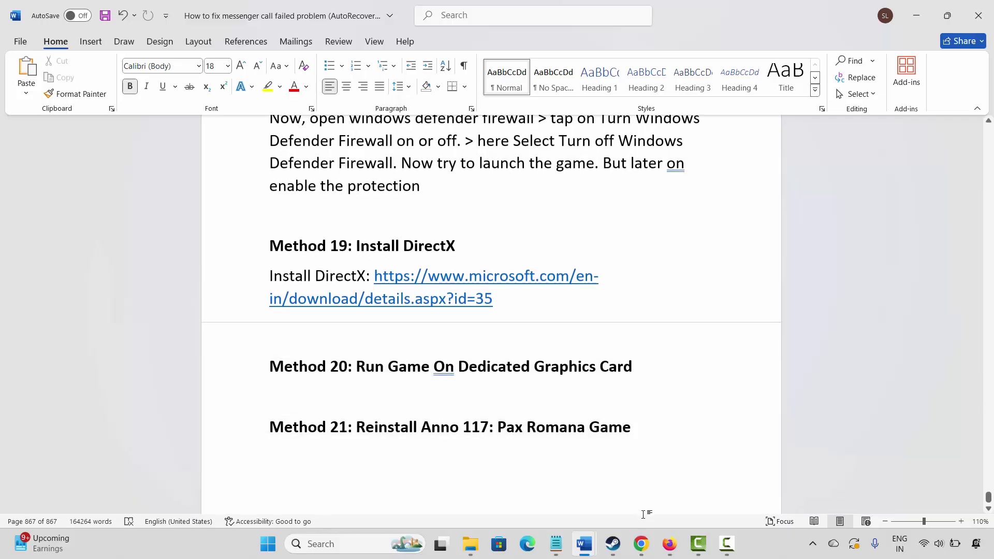
click(615, 541)
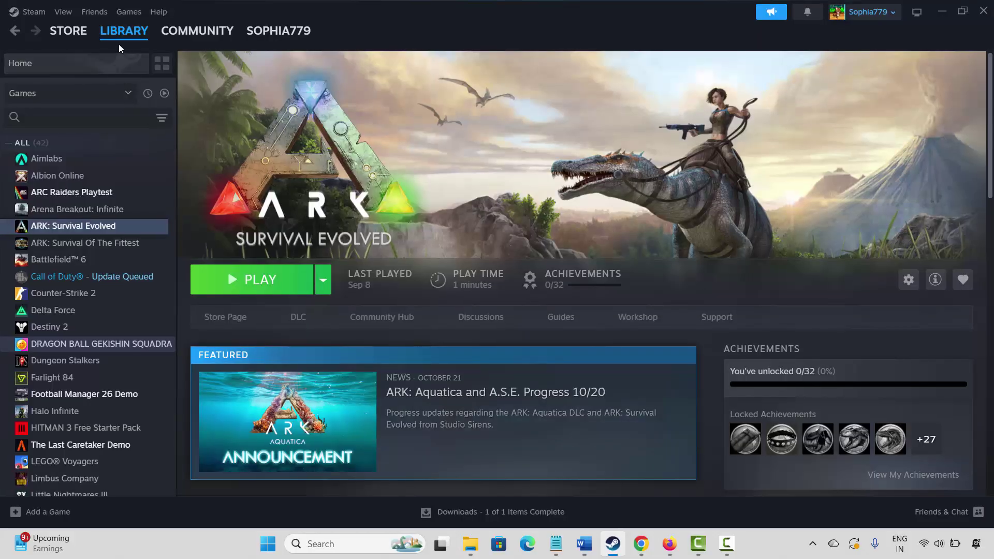
right_click(70, 229)
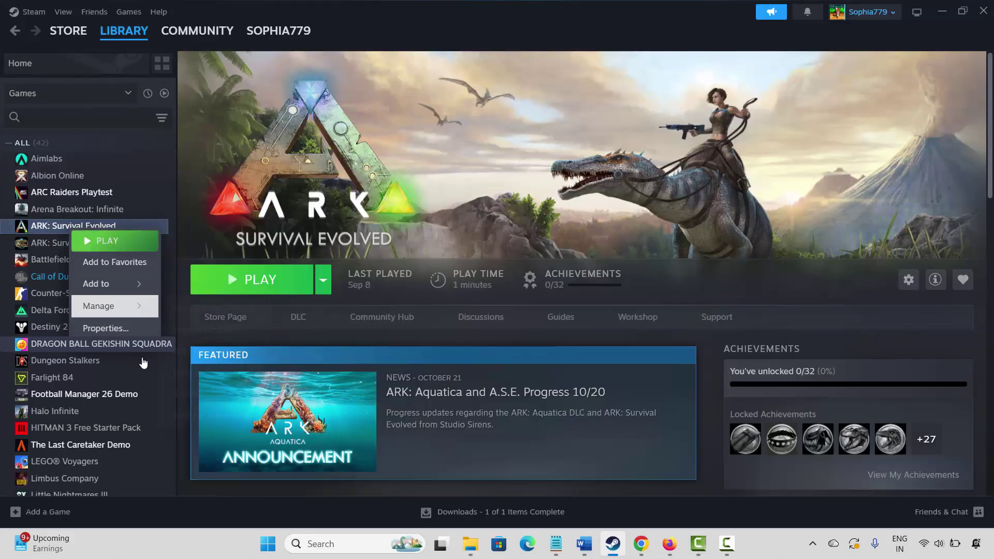
mouse_move(125, 305)
click(203, 395)
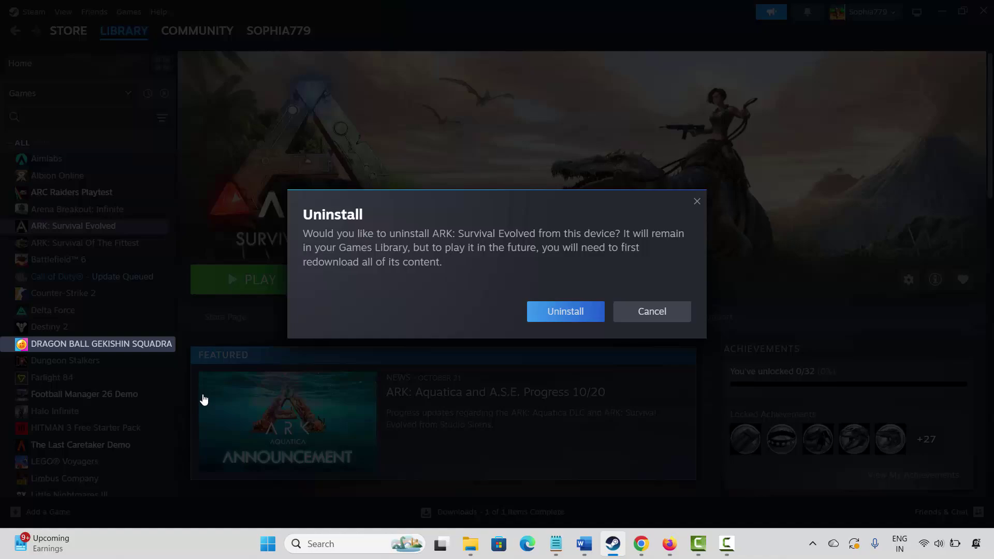
click(662, 319)
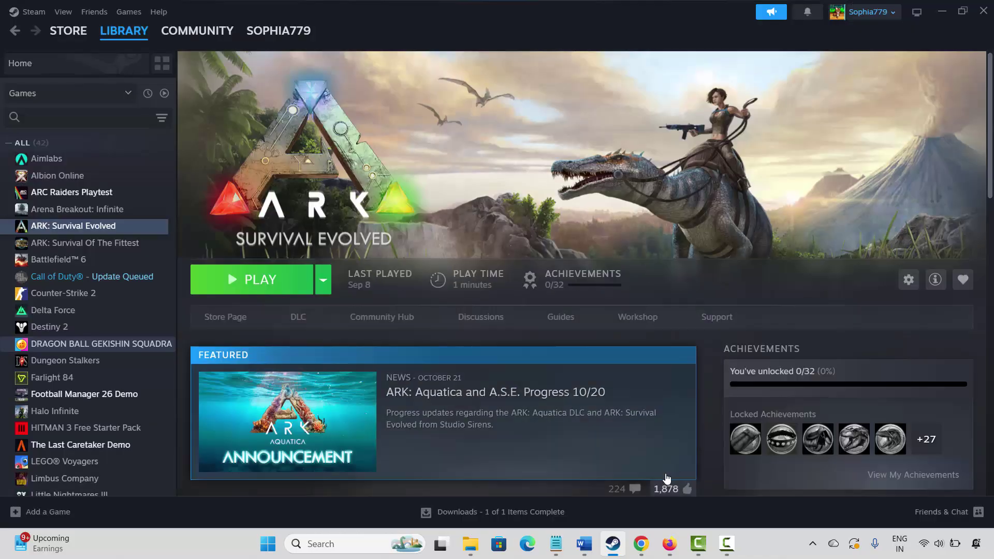
click(621, 543)
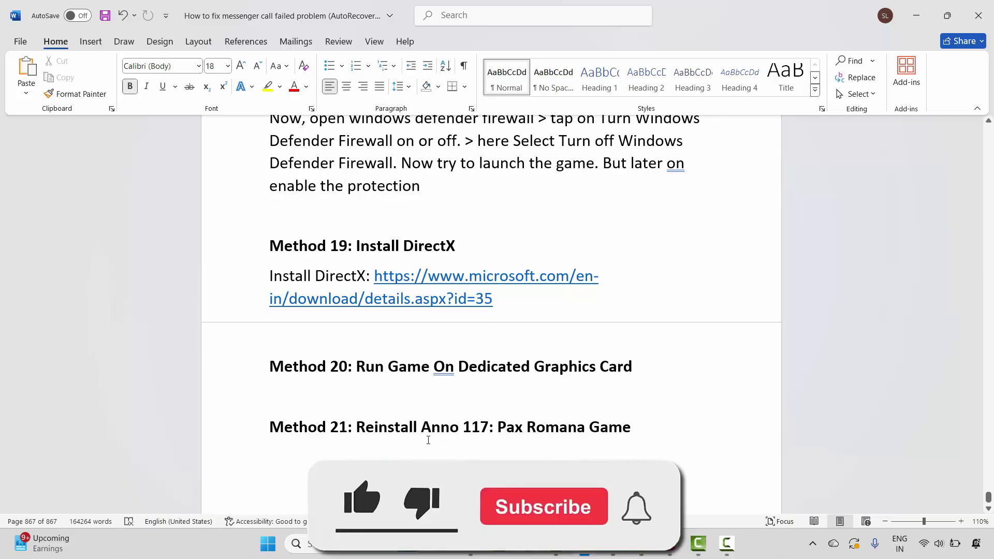
drag(421, 429, 486, 444)
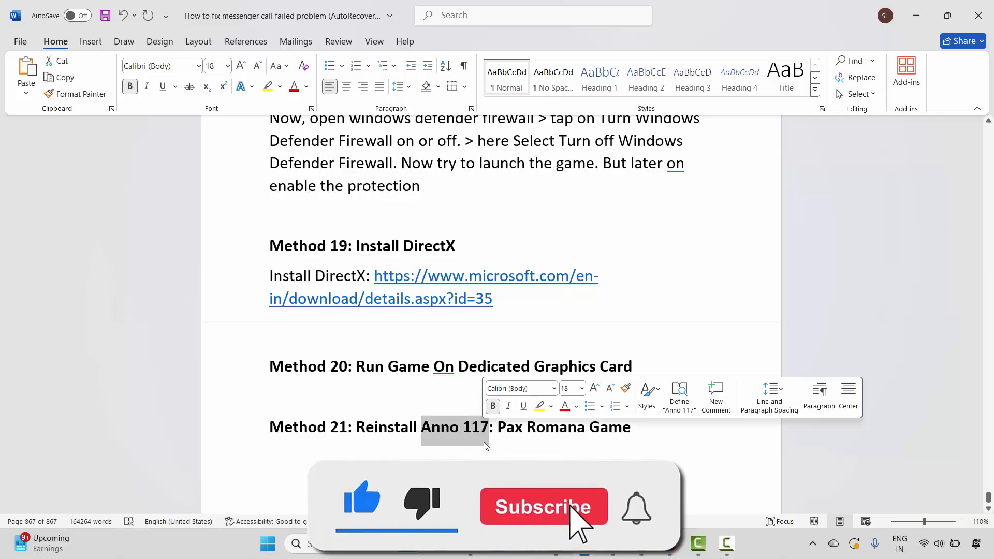